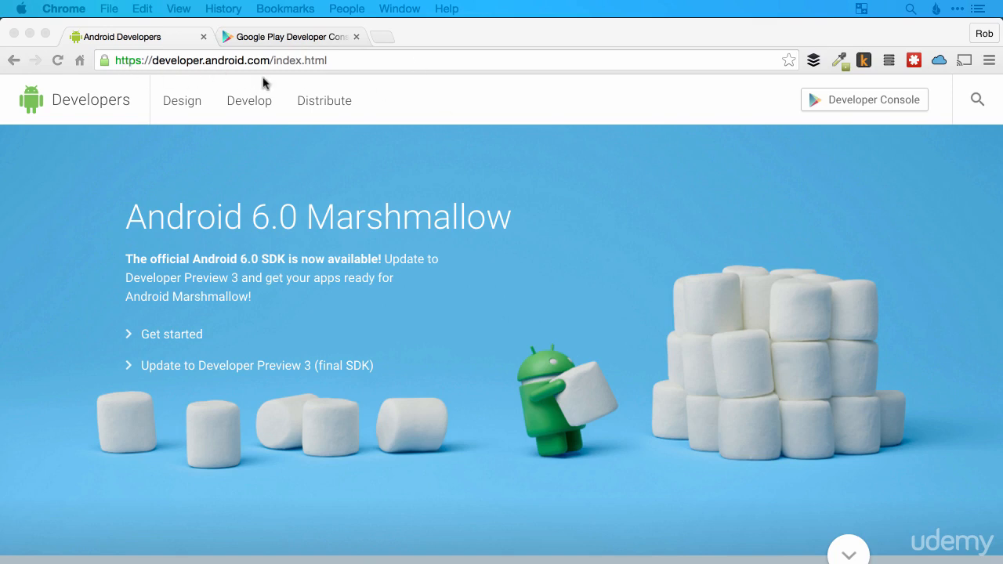
# Open the Google Play page in the Android Developers Distribute section and look through its overview, opportunities and programs.
pyautogui.click(312, 106)
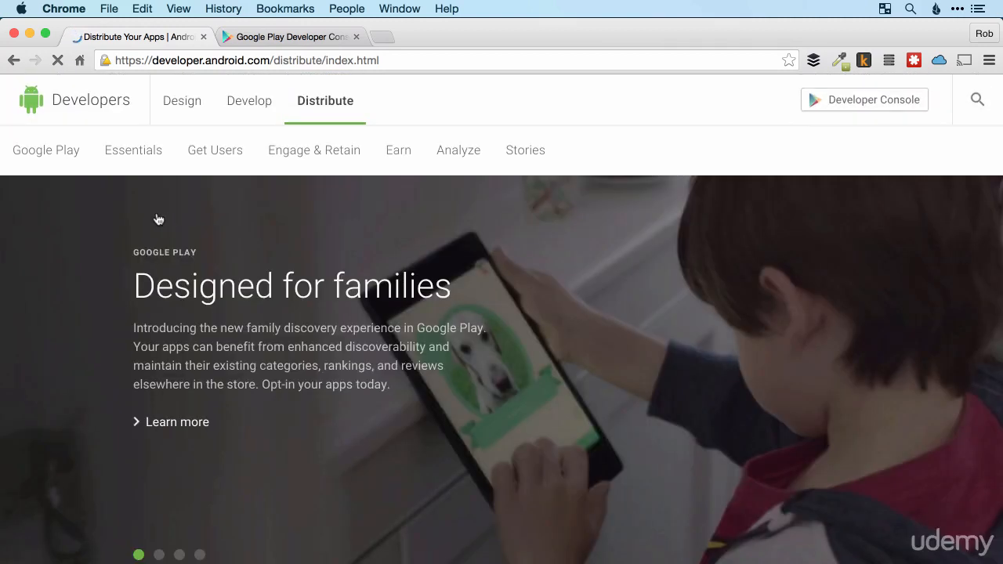
pyautogui.click(47, 153)
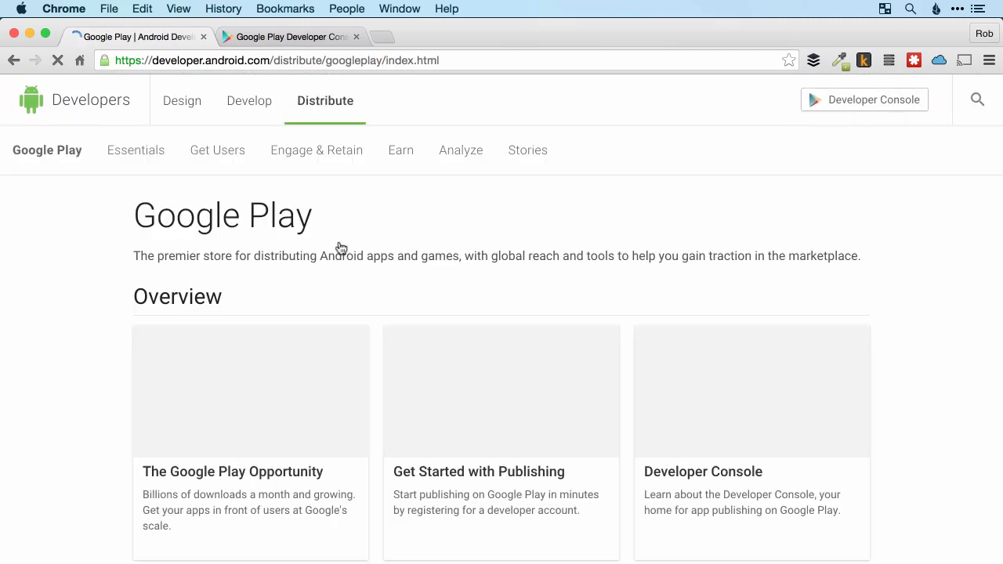
pyautogui.scroll(-10, 442, 267)
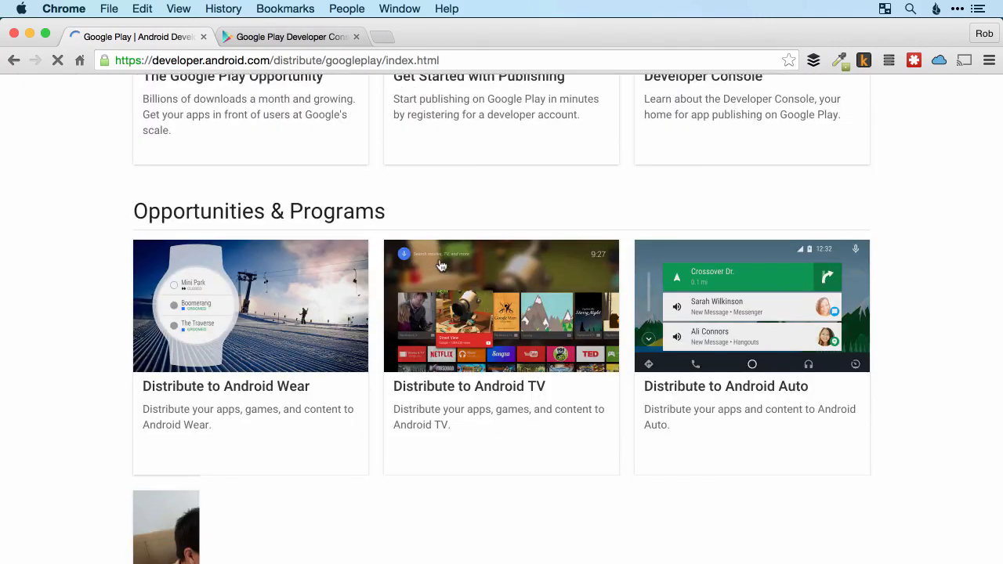
pyautogui.scroll(-10, 441, 267)
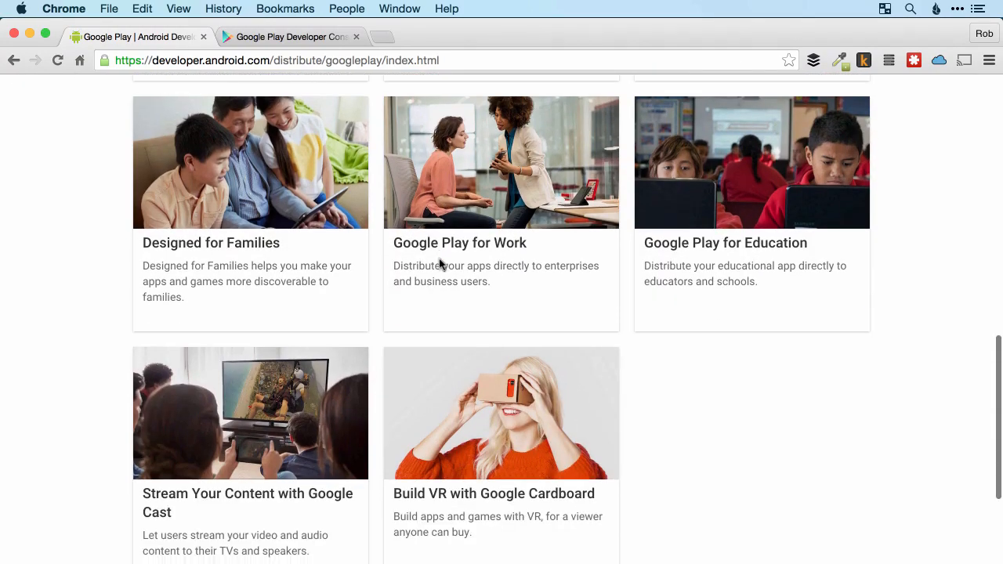
pyautogui.scroll(-5, 442, 265)
pyautogui.scroll(20, 442, 266)
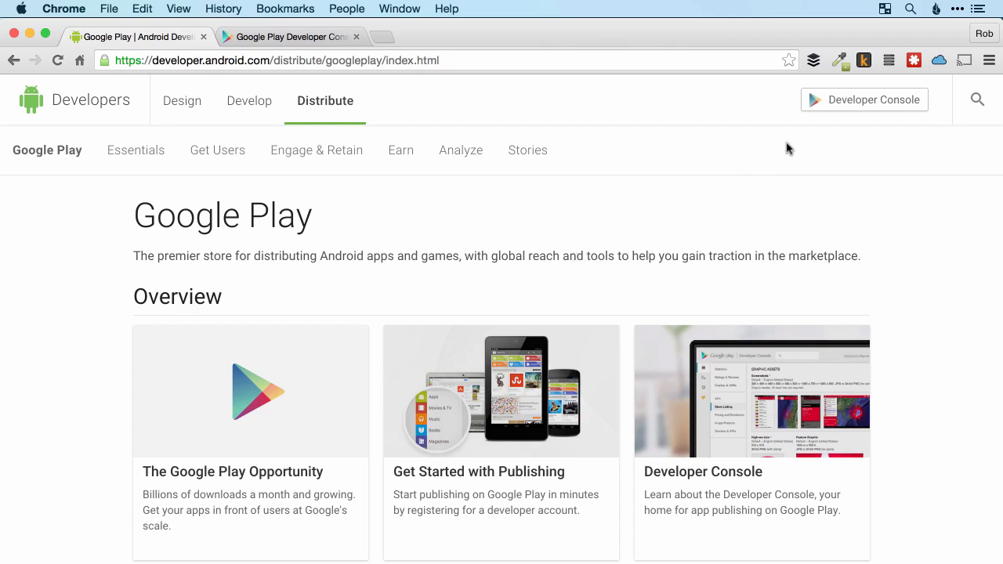
# Open the Developer Console sign-up, accept the distribution agreement and review the registration fee payment, closing it without buying.
pyautogui.click(870, 112)
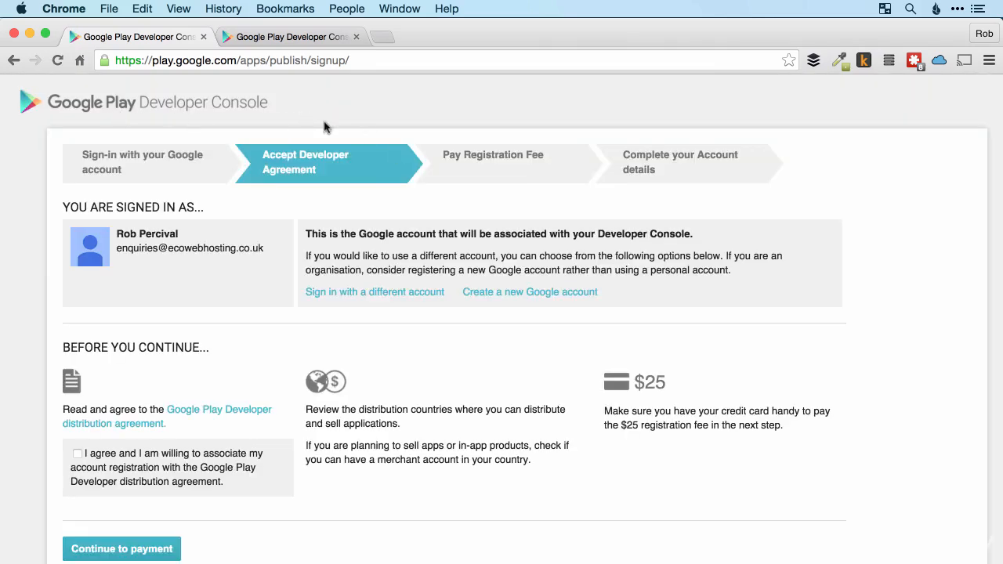
pyautogui.scroll(-1, 463, 194)
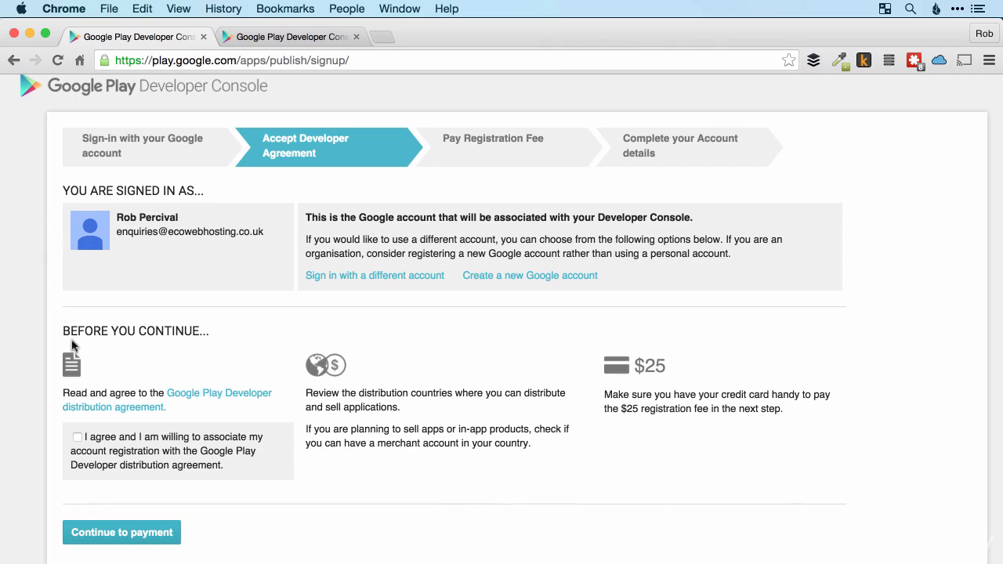
pyautogui.click(78, 437)
pyautogui.click(111, 533)
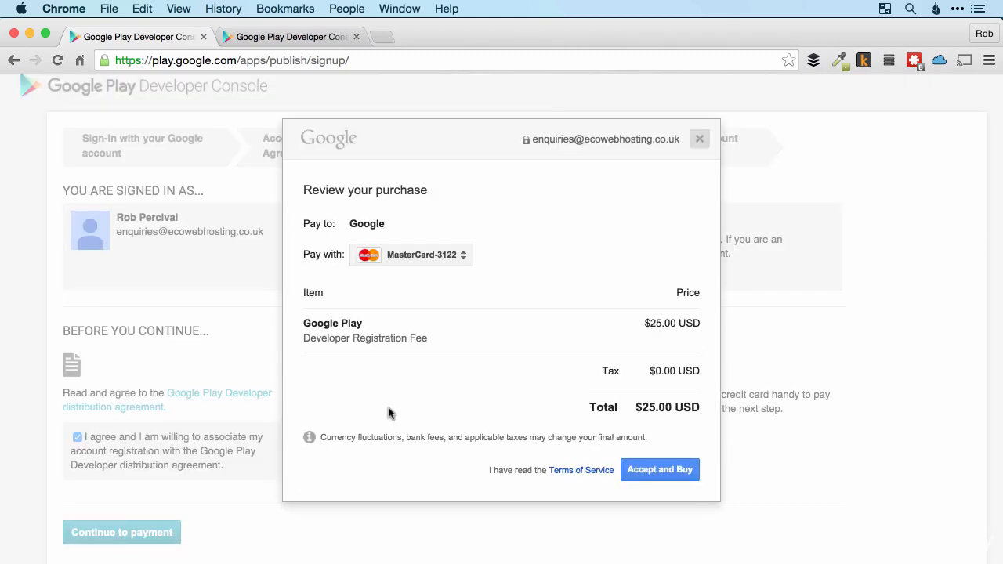
pyautogui.click(702, 139)
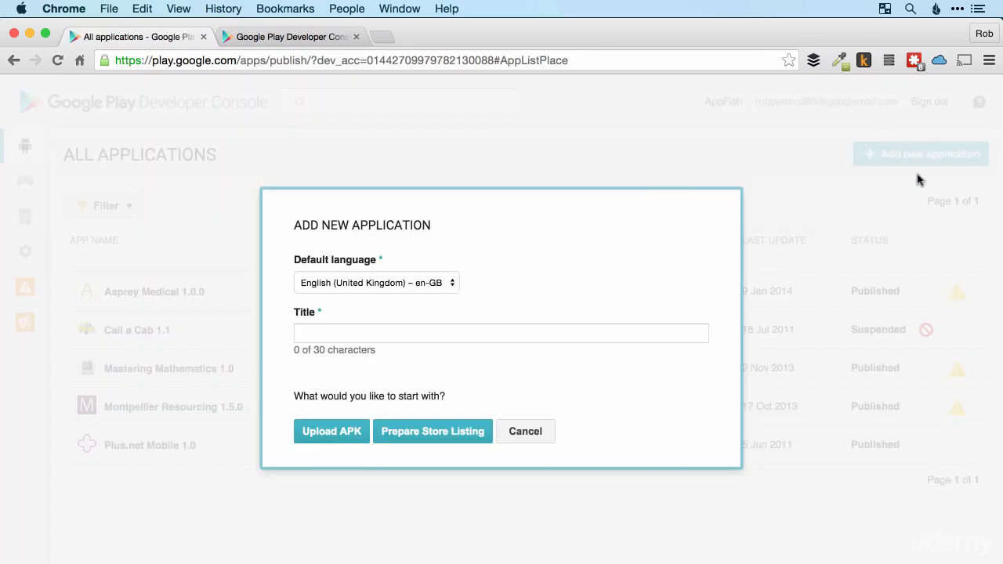
# Title the new application "Instagram By" followed by the developer's first name.
pyautogui.click(451, 328)
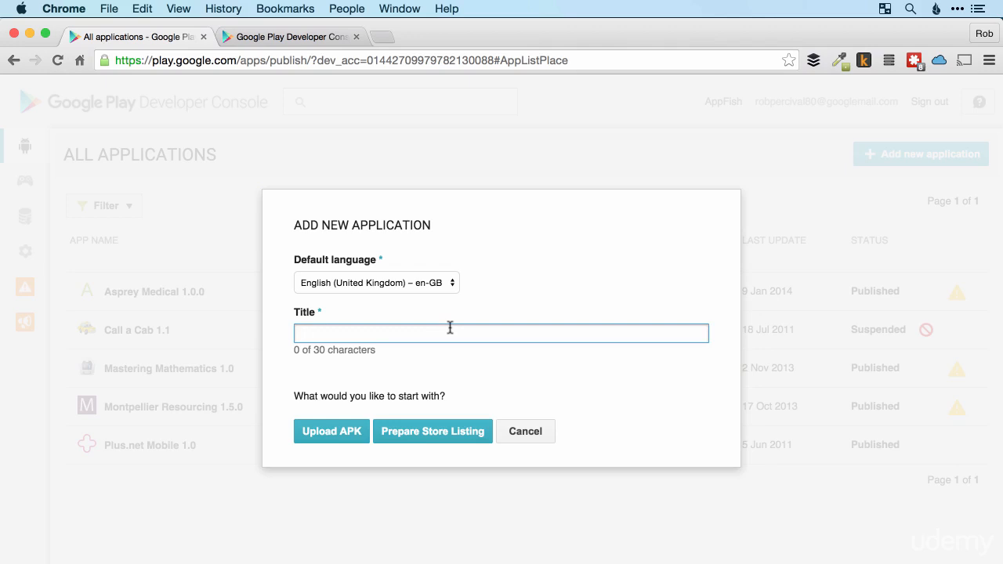
pyautogui.write('D')
pyautogui.press('super+Tab')
pyautogui.write('Instagram By Rob')
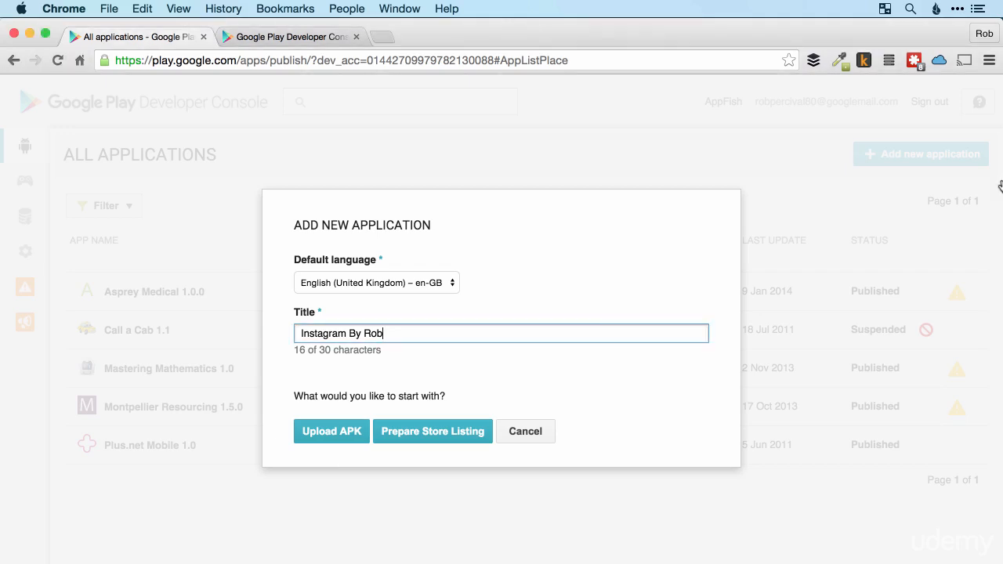
# Switch to Android Studio and set the ParseStarterProject module's build variant to release.
pyautogui.press('super+Tab')
pyautogui.press('super+Tab')
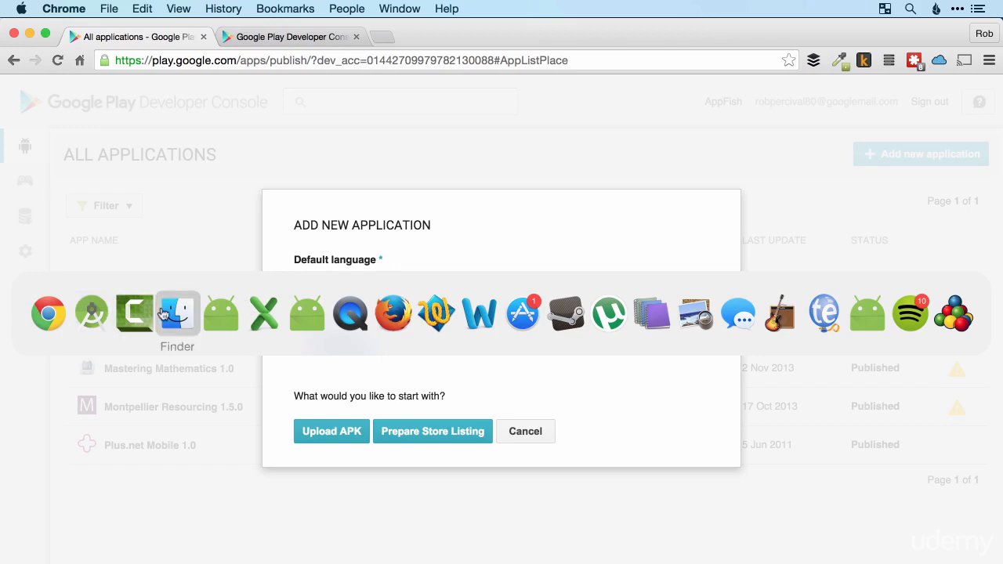
pyautogui.click(89, 314)
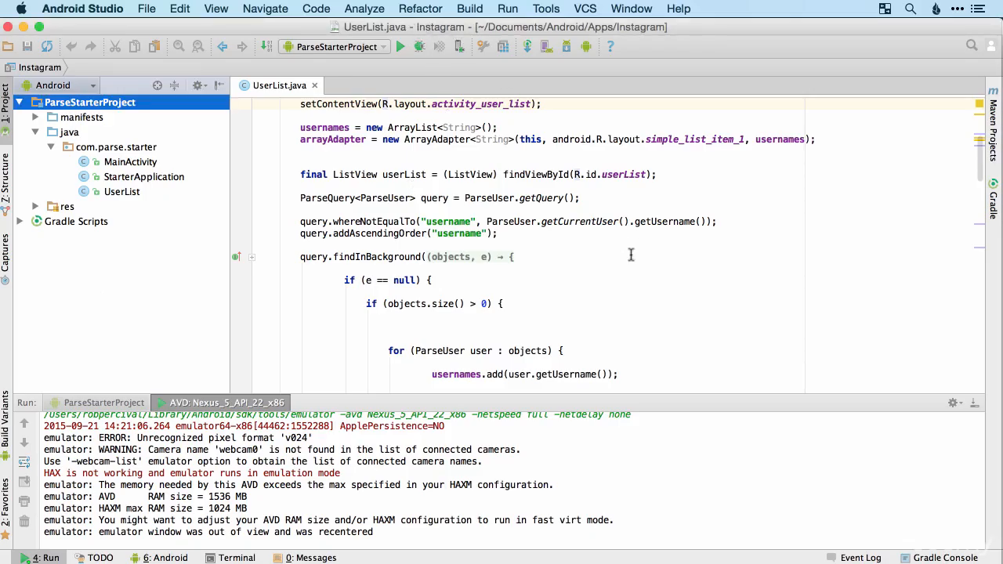
pyautogui.press('super+Tab')
pyautogui.press('super+Tab')
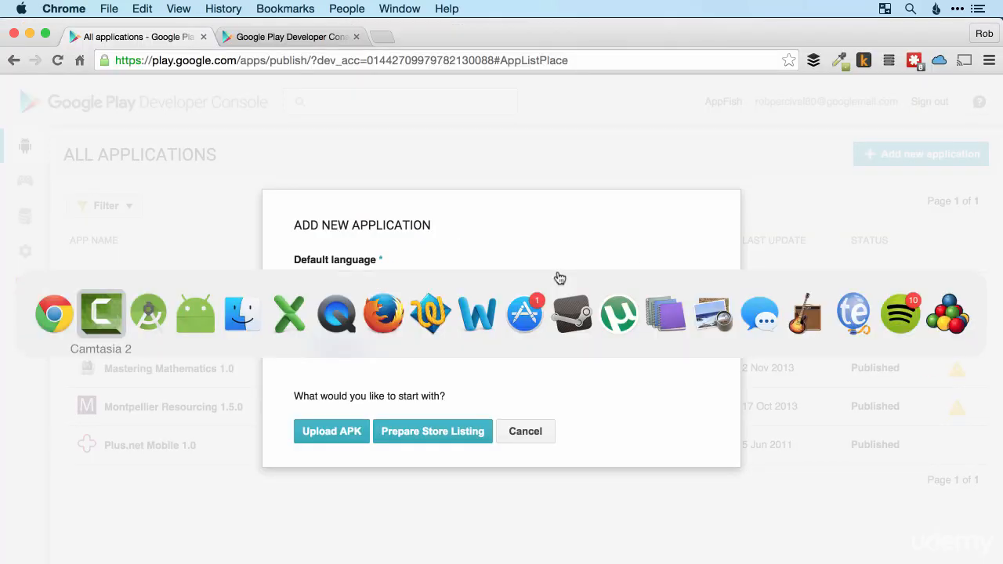
pyautogui.press('super+Tab')
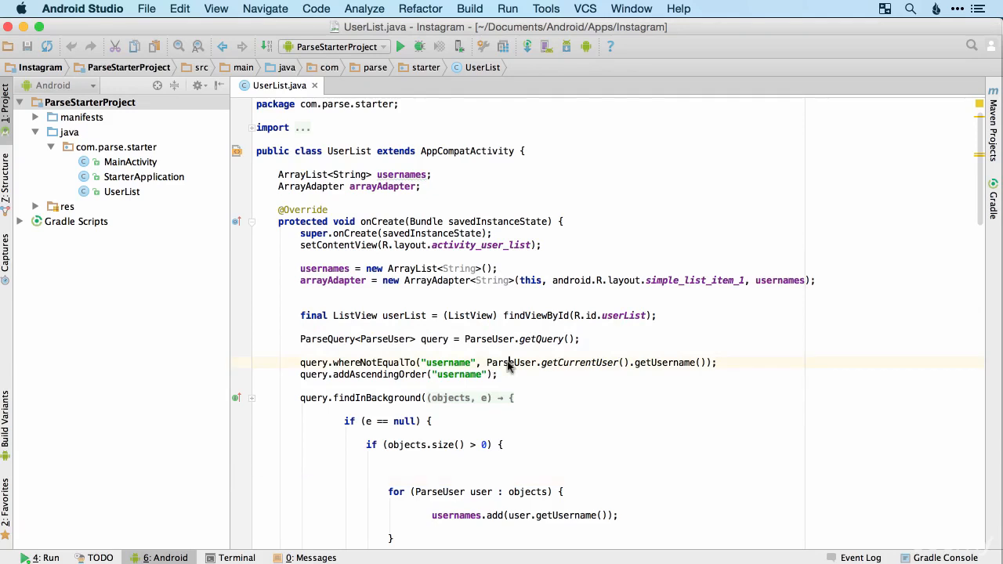
pyautogui.click(508, 363)
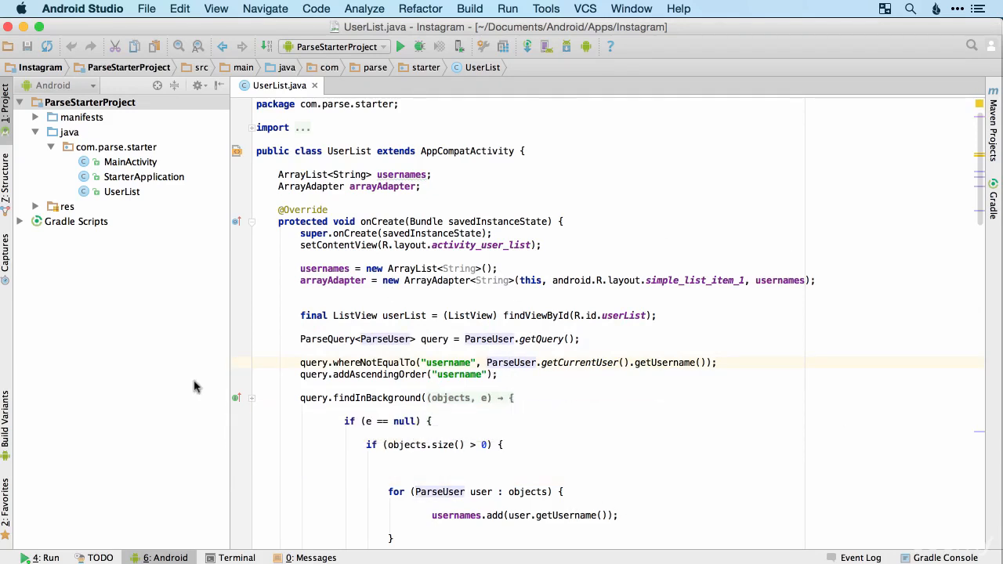
pyautogui.click(6, 426)
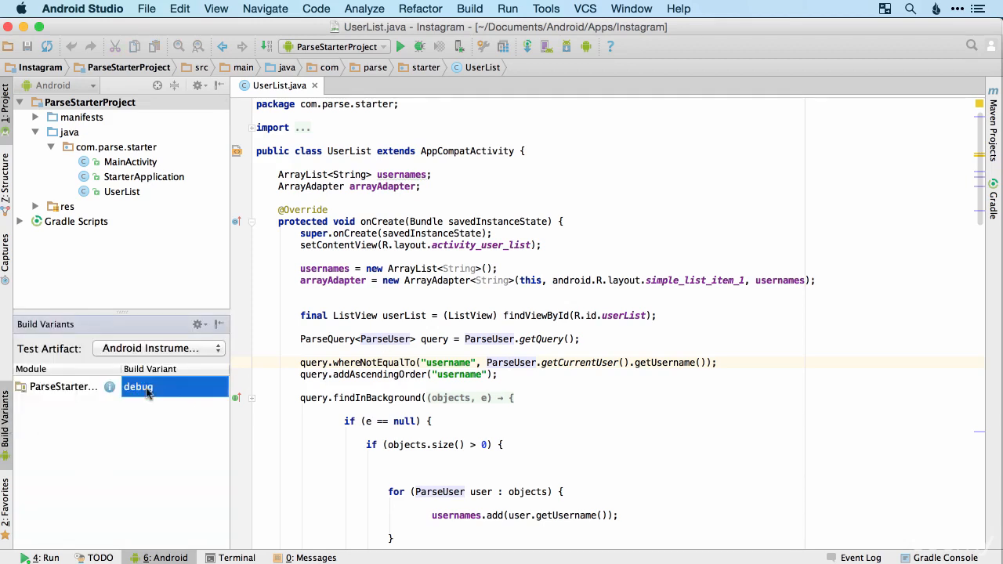
pyautogui.click(148, 392)
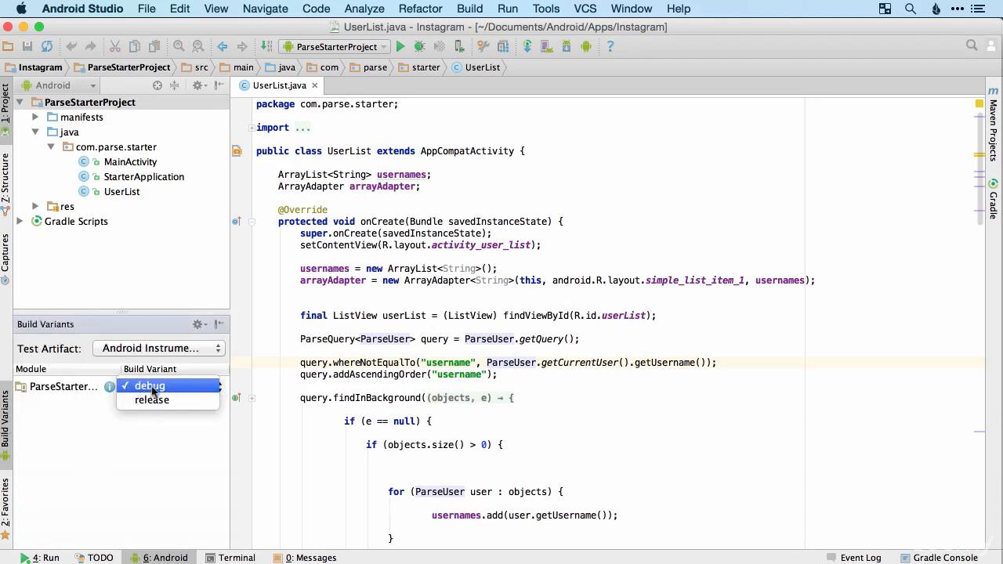
pyautogui.click(154, 401)
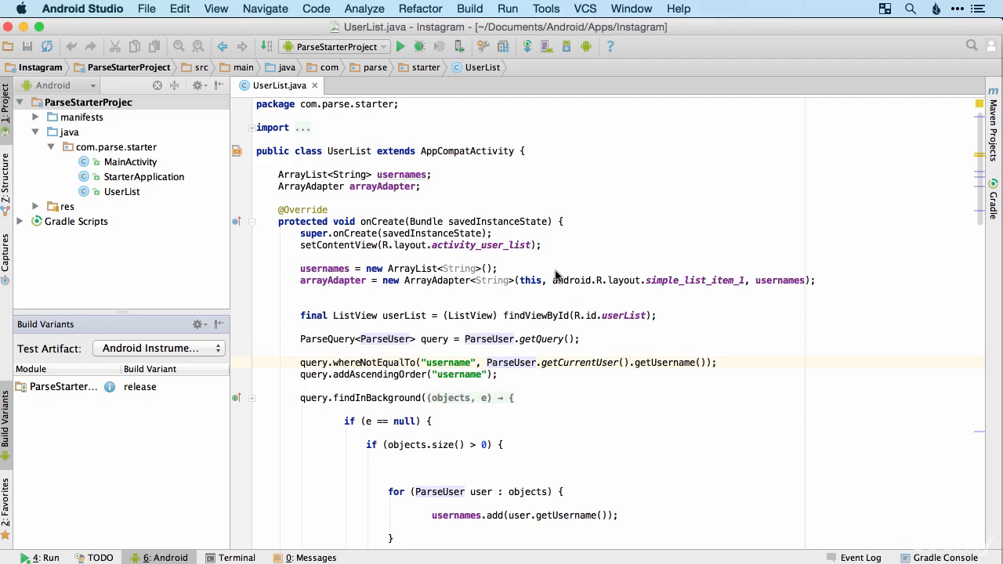
# Start generating a signed APK for the ParseStarterProject module and continue to the key store settings.
pyautogui.click(502, 188)
pyautogui.click(468, 8)
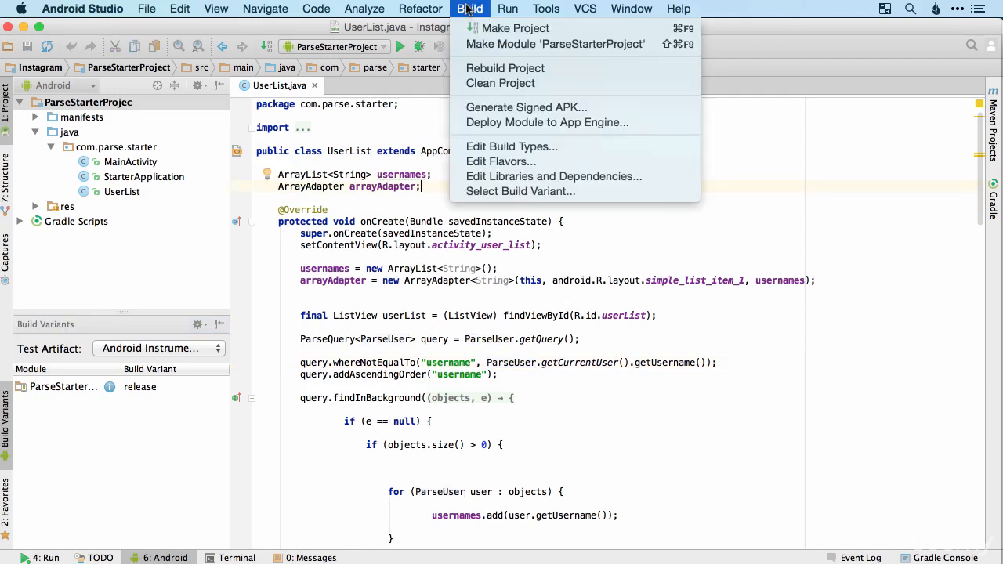
pyautogui.click(530, 108)
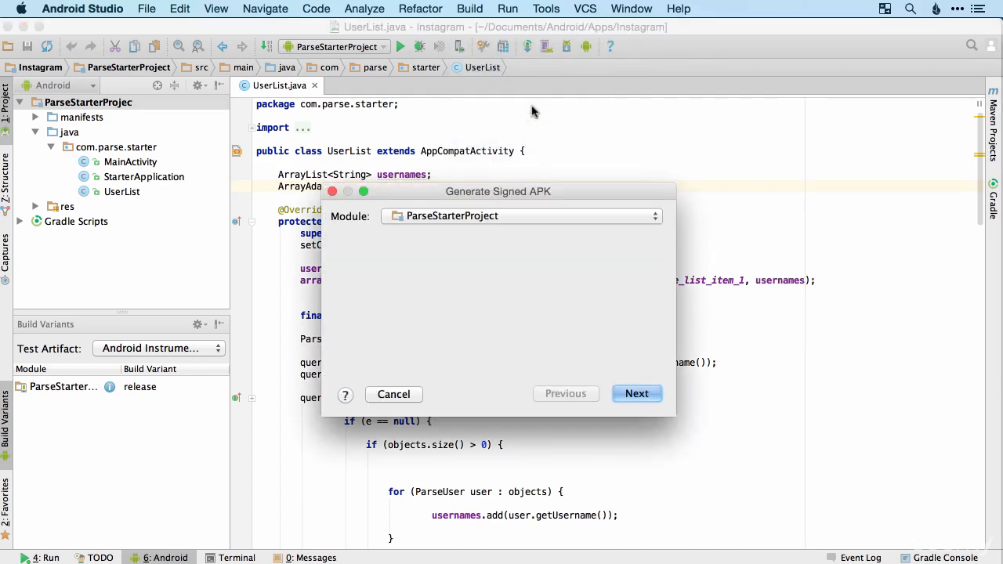
pyautogui.click(502, 215)
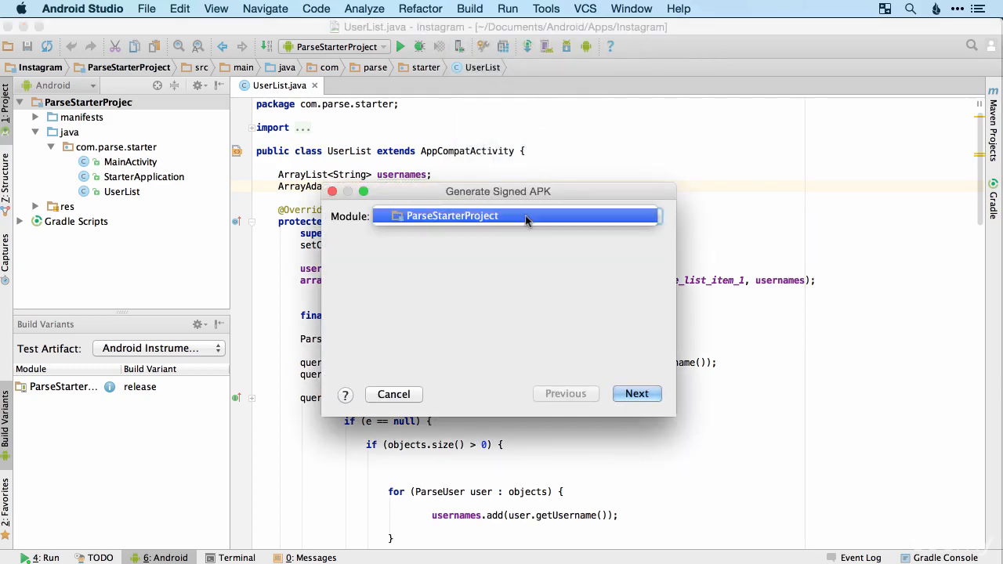
pyautogui.click(516, 224)
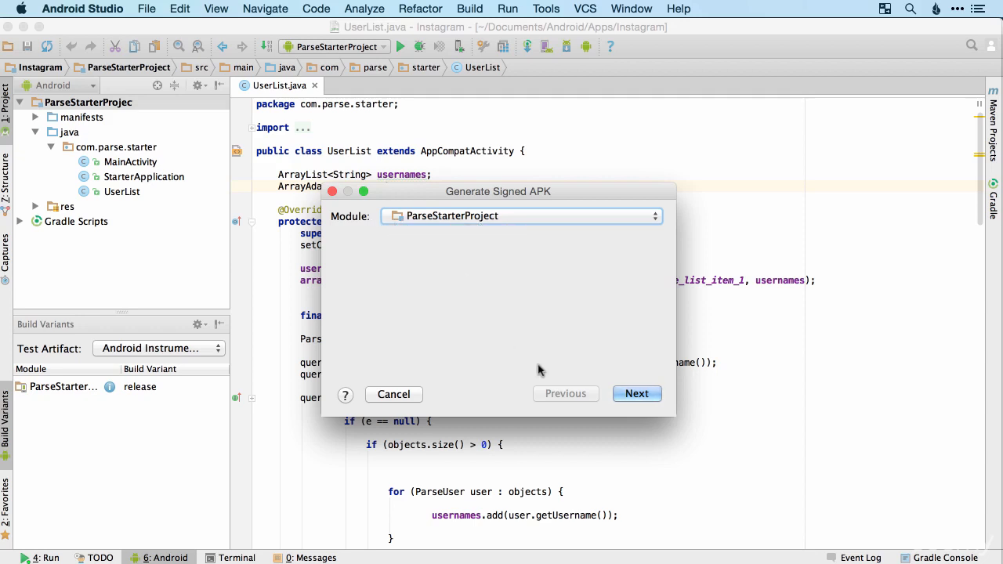
pyautogui.click(642, 397)
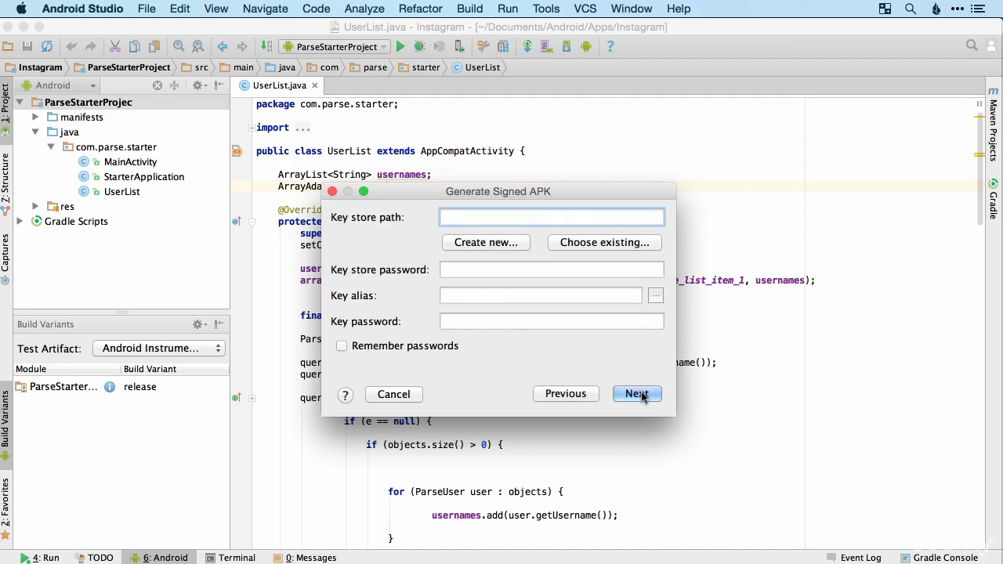
# Begin a new key store and set its file to InstagramAndroidKeystore, of type jks, in the Documents folder.
pyautogui.click(482, 243)
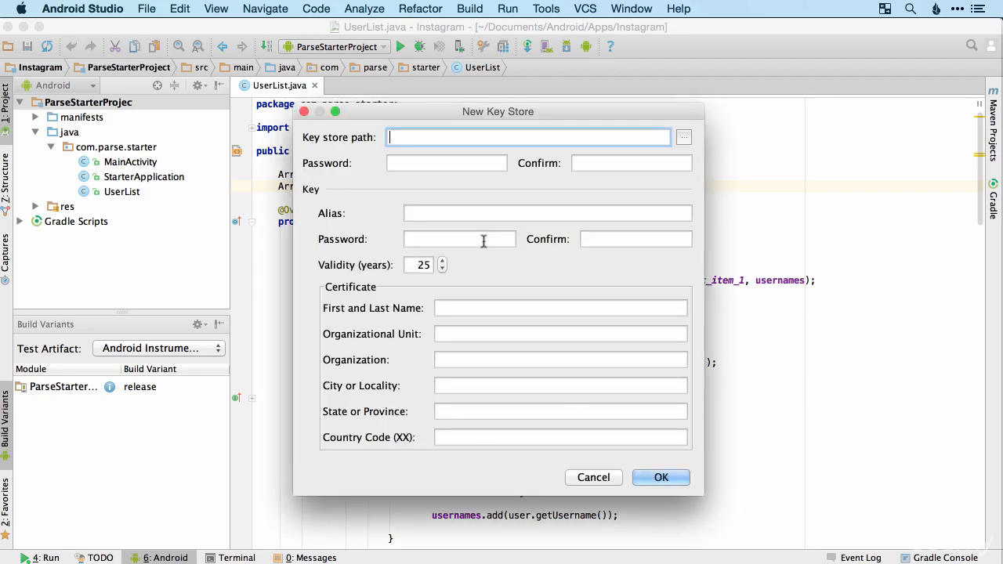
pyautogui.click(684, 138)
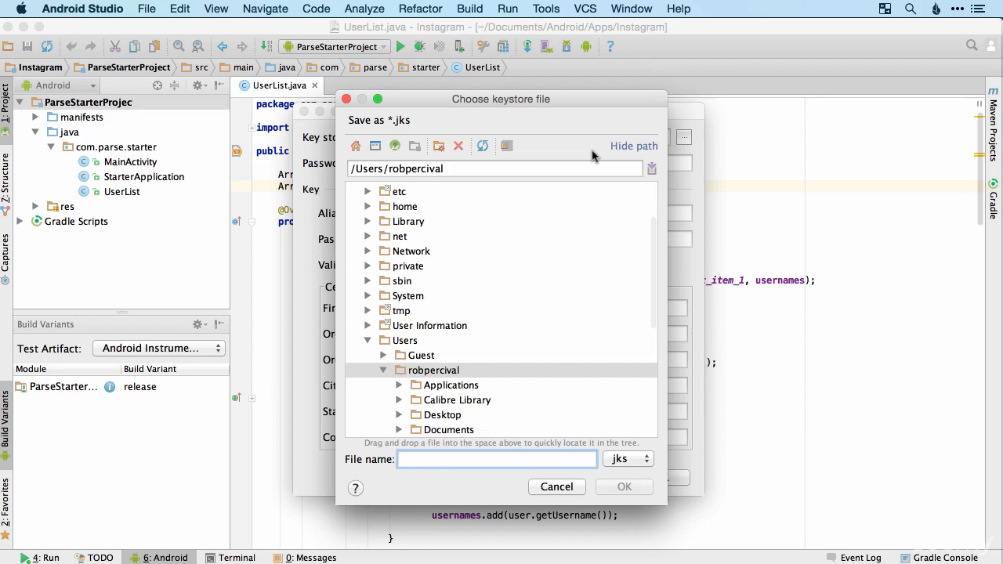
pyautogui.scroll(-5, 494, 314)
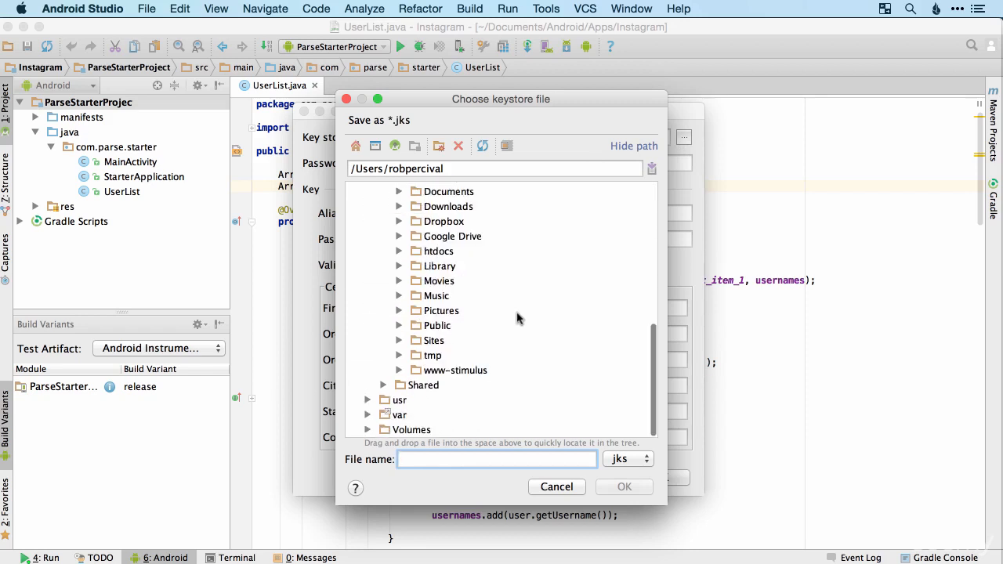
pyautogui.scroll(10, 517, 318)
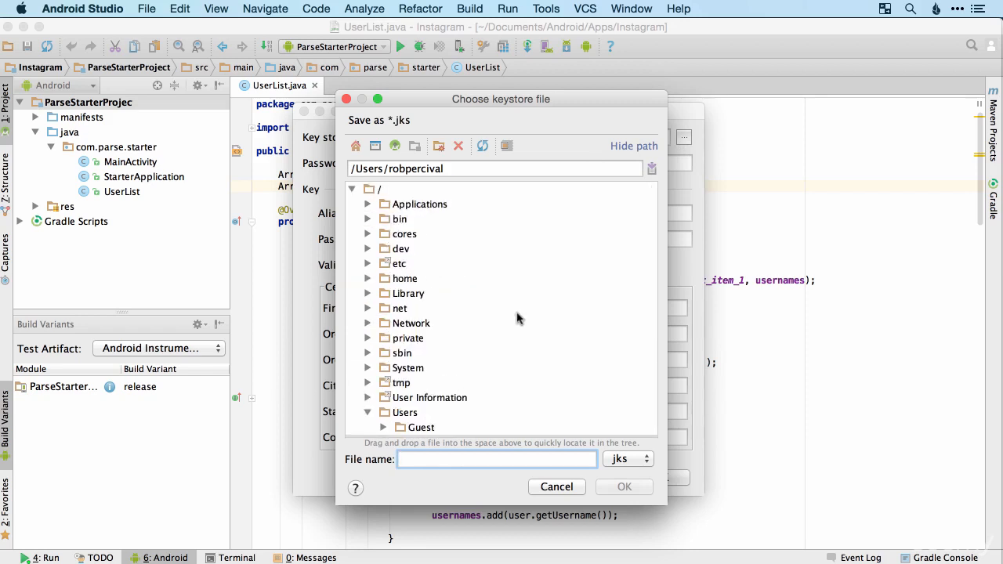
pyautogui.scroll(-5, 540, 327)
pyautogui.scroll(-1, 541, 327)
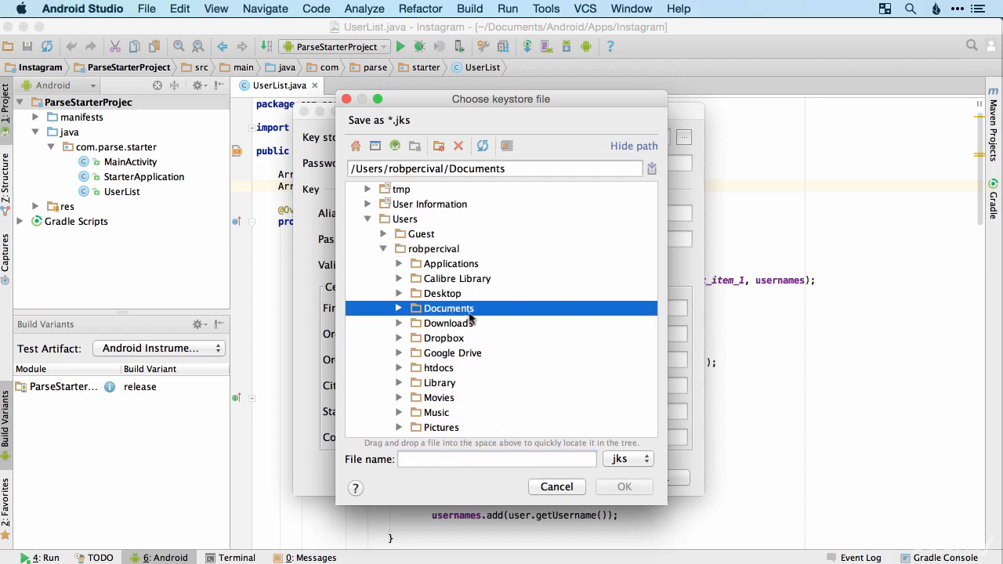
pyautogui.click(495, 461)
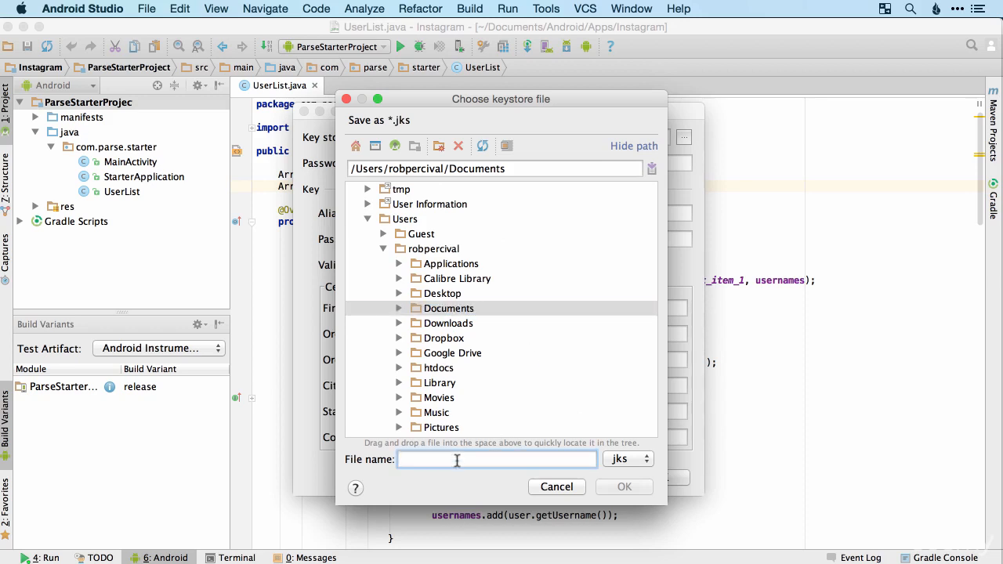
pyautogui.write('Insta')
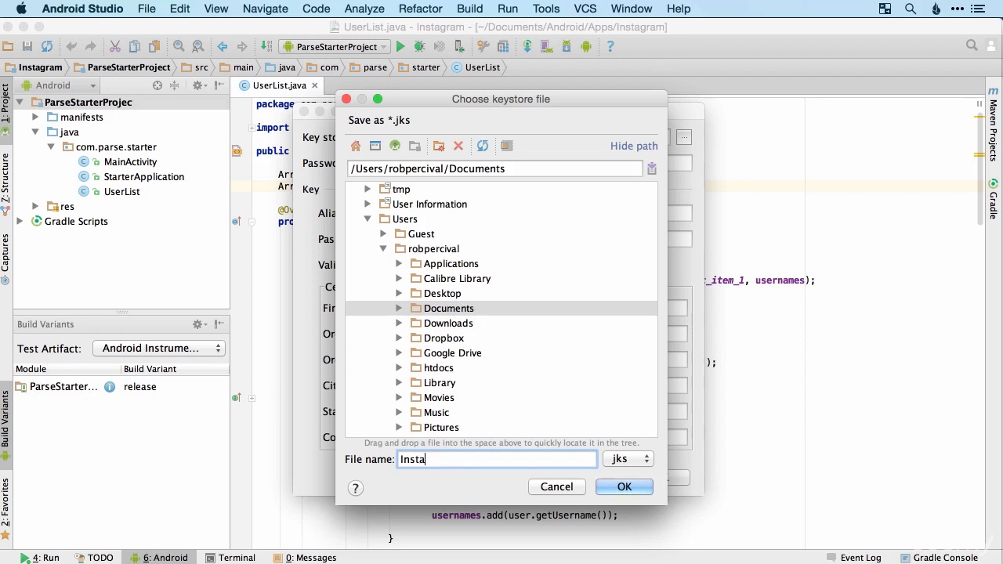
pyautogui.write('gramAndroidKeystore')
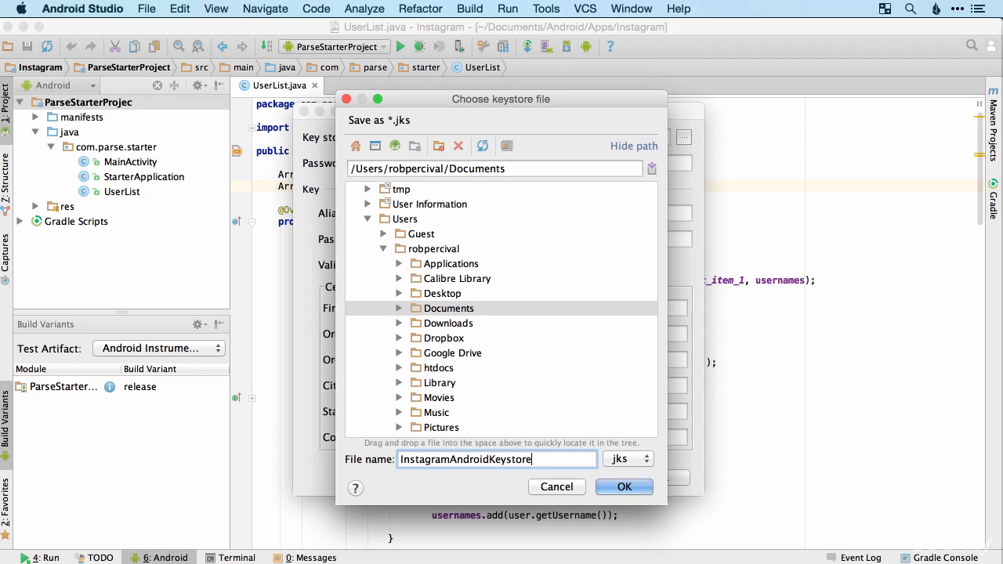
pyautogui.click(625, 487)
# Enter and confirm the key store password.
pyautogui.click(463, 165)
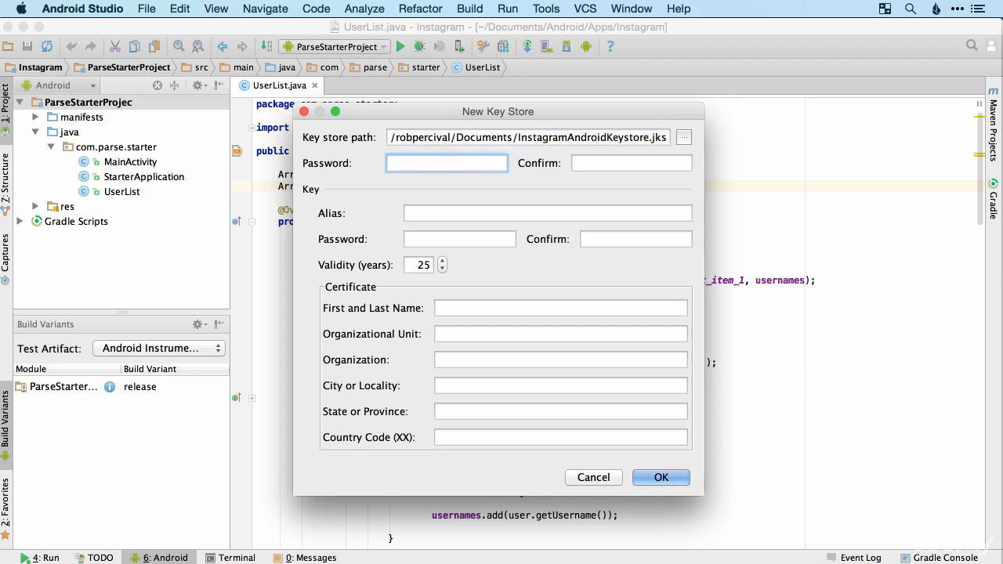
pyautogui.write('••••••••')
pyautogui.press('Tab')
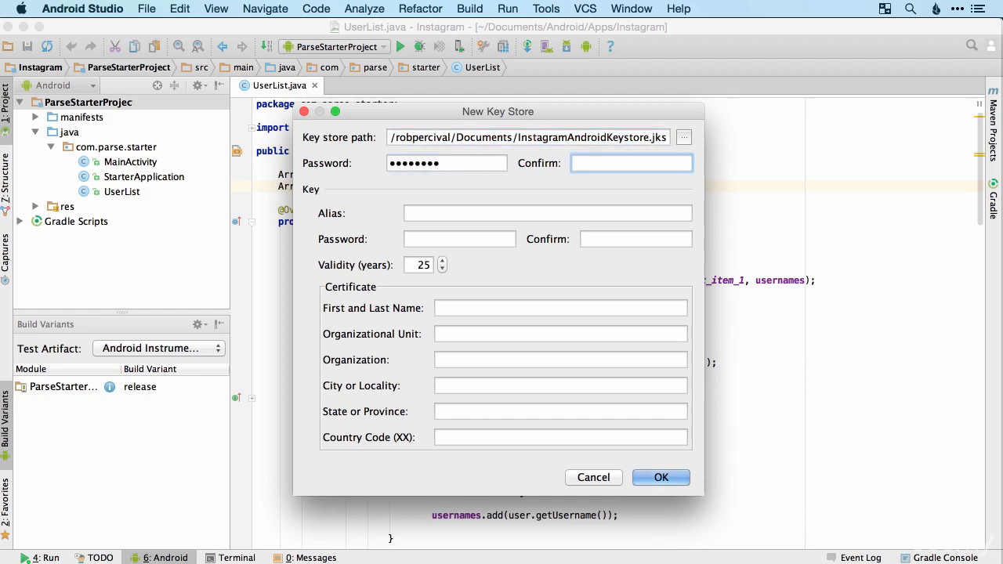
pyautogui.write('••••••')
pyautogui.press('super+a')
pyautogui.write('•••')
# Set the key's alias to InstagramAndroidKey in the new key store.
pyautogui.click(475, 215)
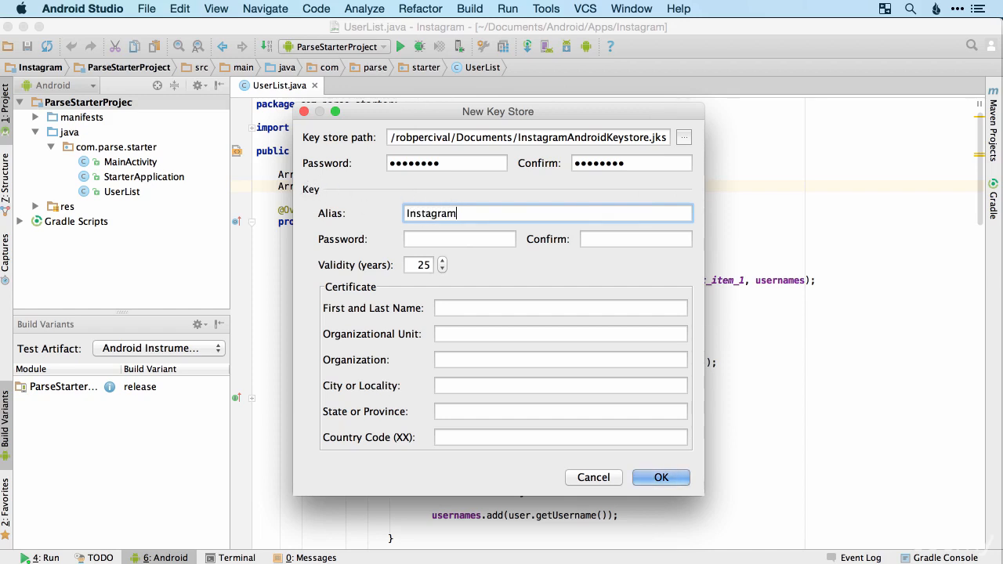
pyautogui.press('BackSpace')
pyautogui.press('BackSpace')
pyautogui.press('BackSpace')
pyautogui.press('BackSpace')
pyautogui.press('BackSpace')
pyautogui.press('BackSpace')
pyautogui.press('BackSpace')
pyautogui.press('BackSpace')
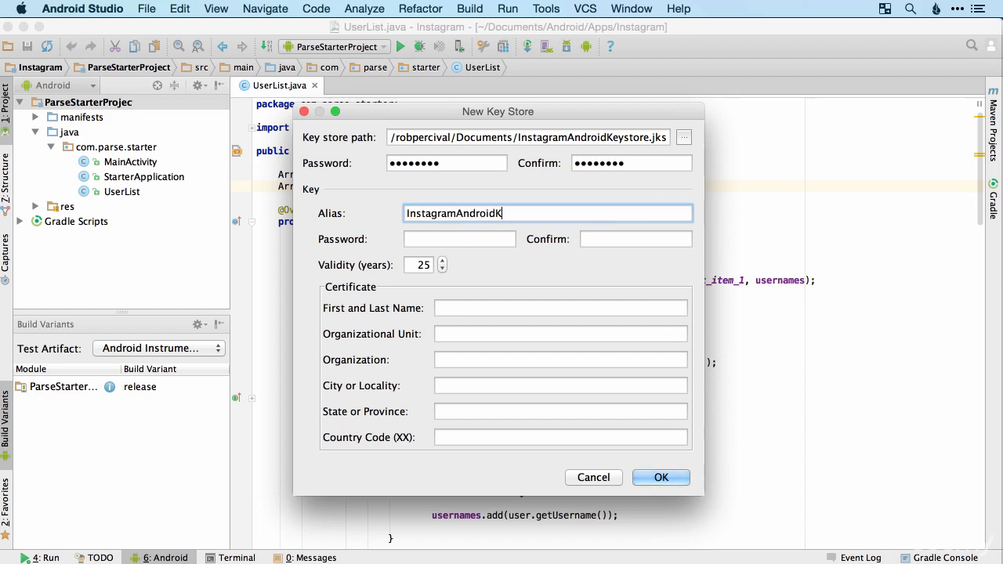
# Enter and confirm the key's password, separate from the key store password.
pyautogui.click(491, 239)
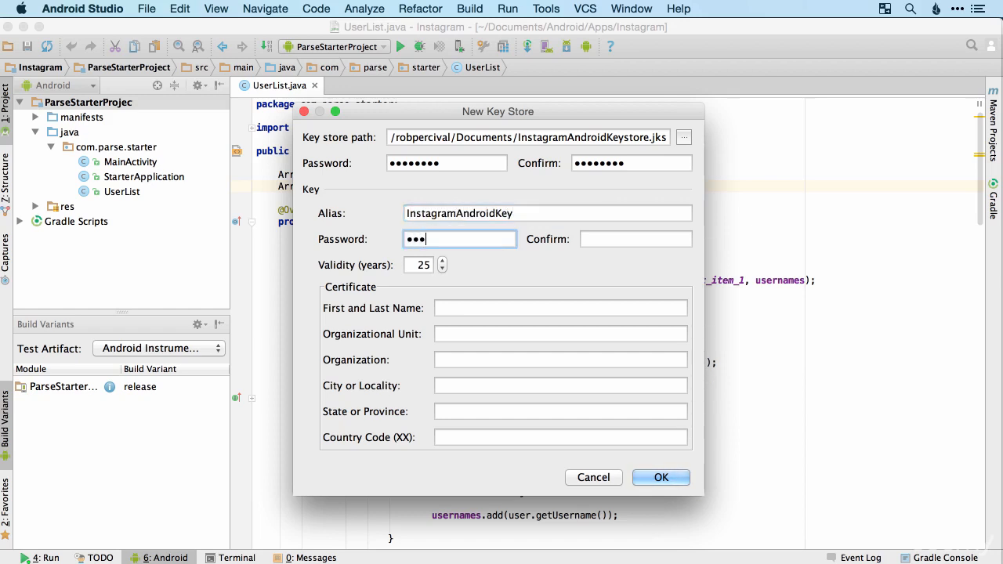
pyautogui.write('••••••••')
pyautogui.press('Tab')
pyautogui.write('••')
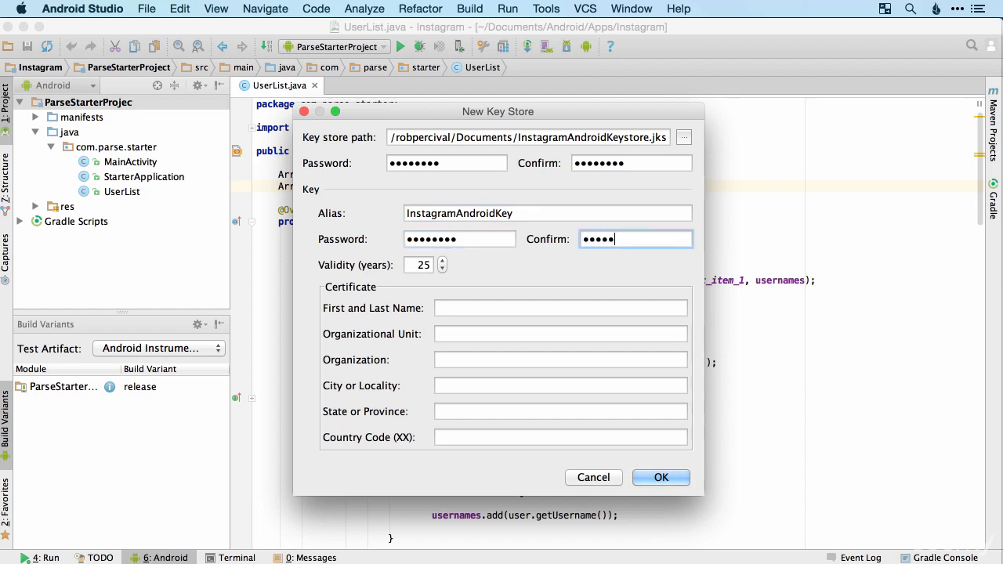
# Fill in the developer's full name as the certificate's first and last name, organizational unit and organization.
pyautogui.click(455, 306)
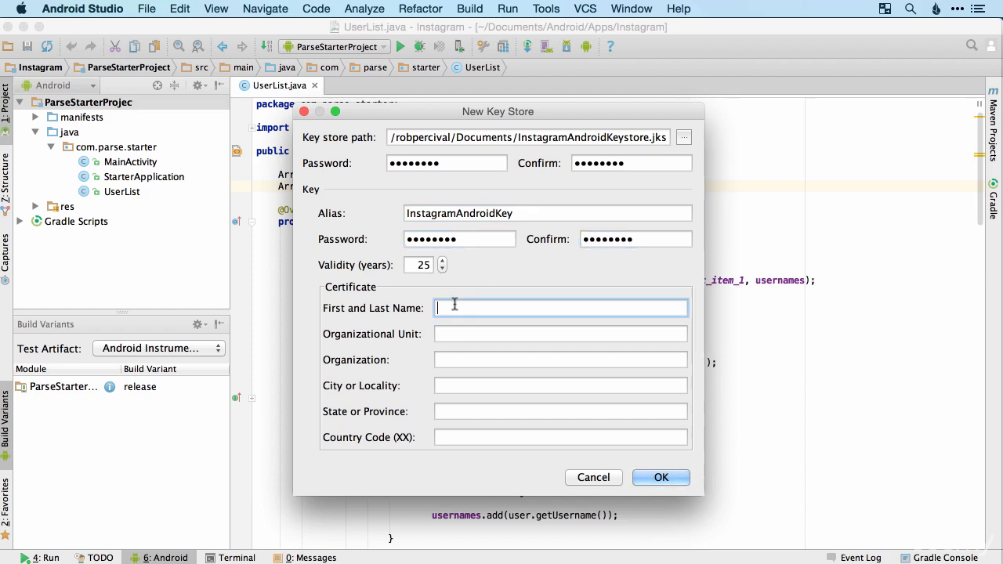
pyautogui.write('Rob Percival')
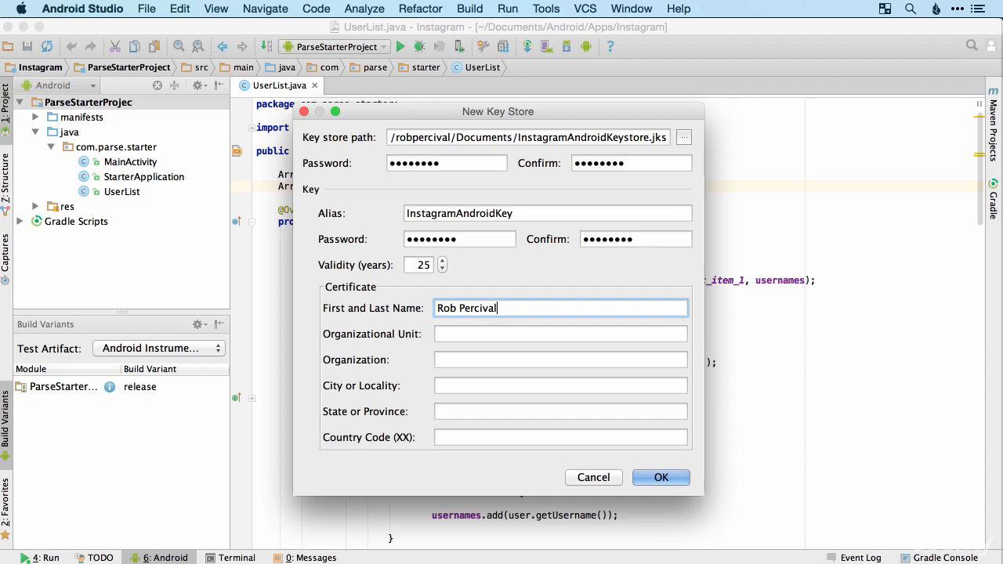
pyautogui.click(448, 338)
pyautogui.write('Rob Perc')
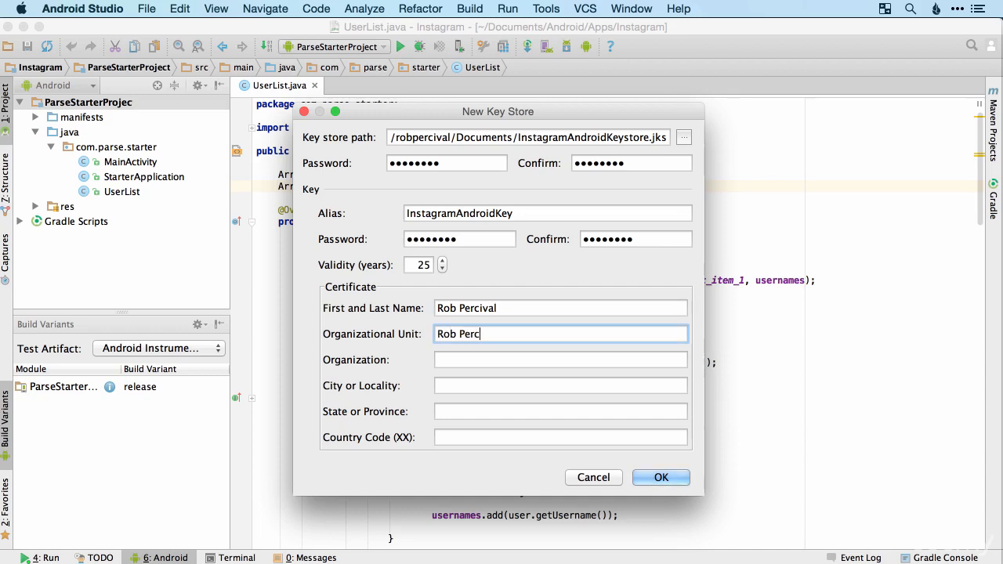
pyautogui.write('ival')
pyautogui.press('super+a')
pyautogui.press('super+c')
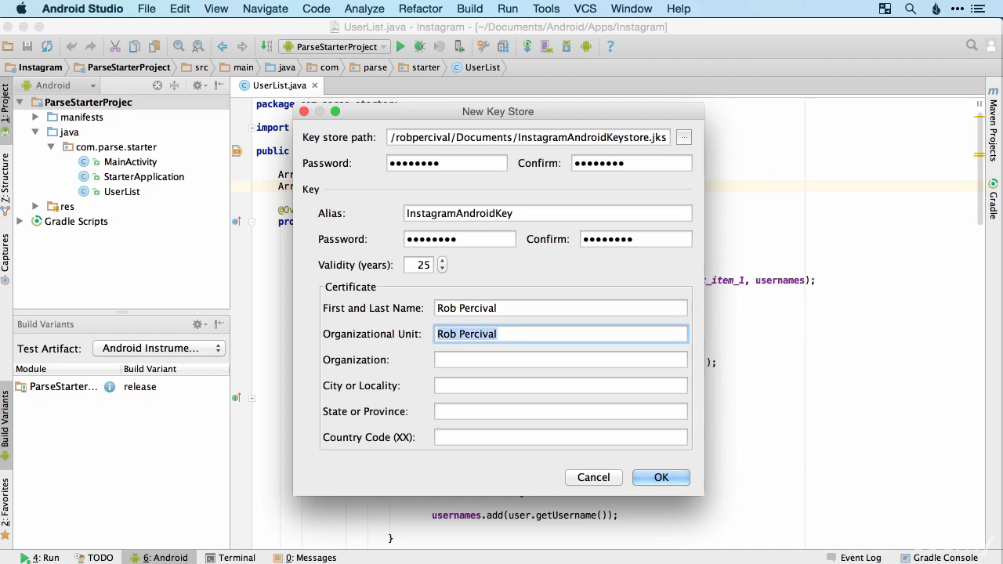
pyautogui.click(482, 362)
pyautogui.press('super+v')
# Set the certificate's city to Cambridge, state or province to Cambridgeshire and country code to GB, and create the key store.
pyautogui.click(476, 386)
pyautogui.write('Cam')
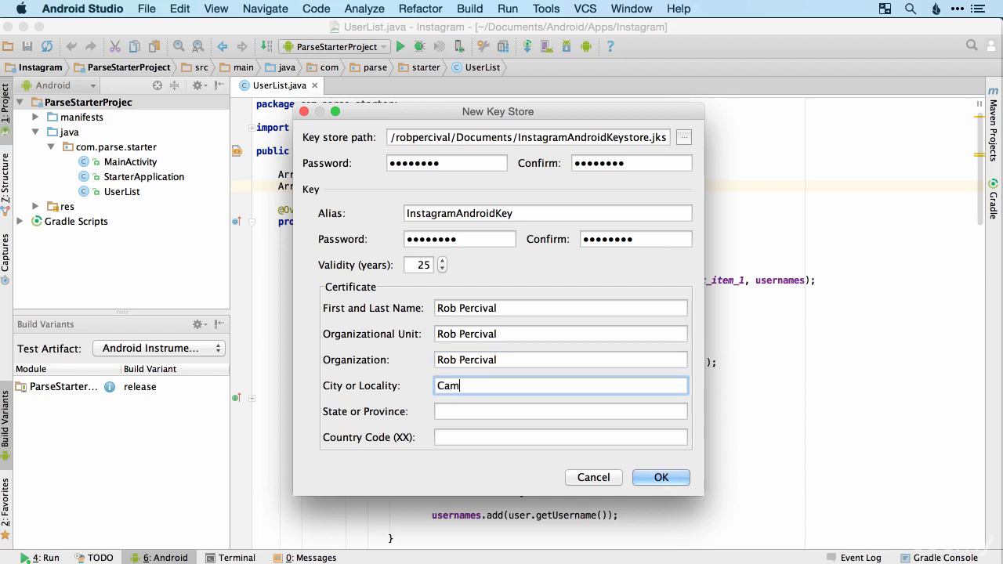
pyautogui.write('bridge')
pyautogui.press('Tab')
pyautogui.write('Cambridg')
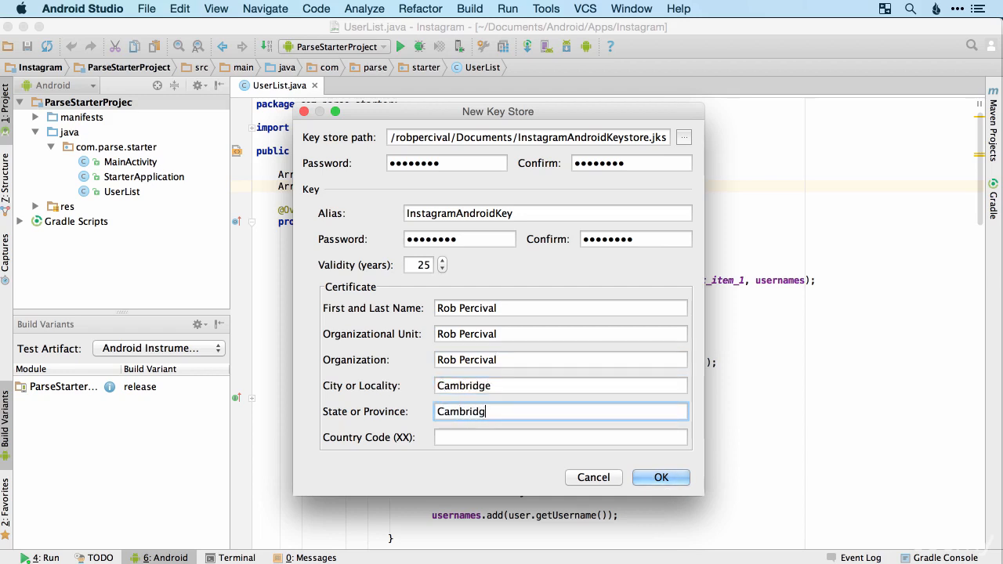
pyautogui.write('eshire')
pyautogui.press('Tab')
pyautogui.write('GB')
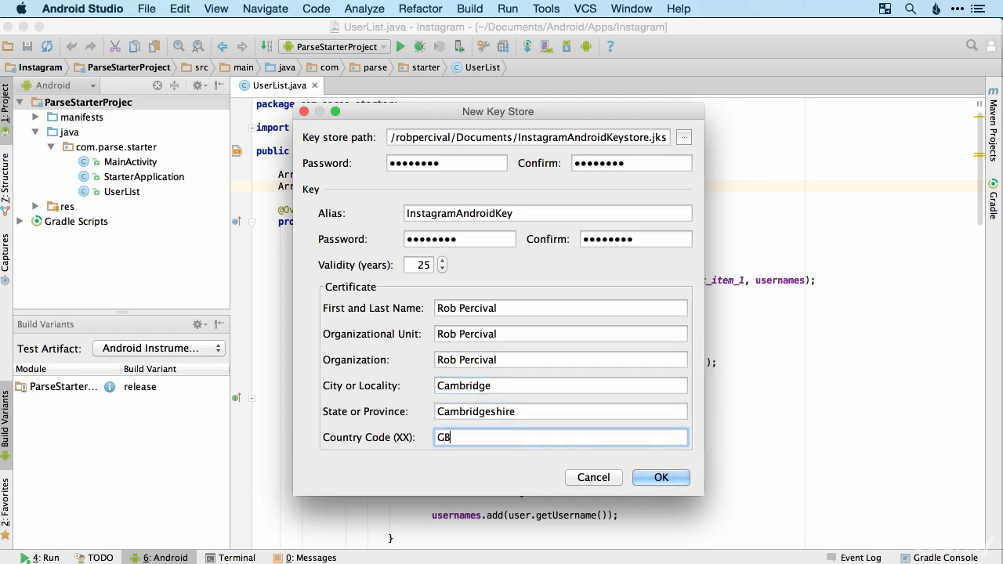
pyautogui.click(660, 484)
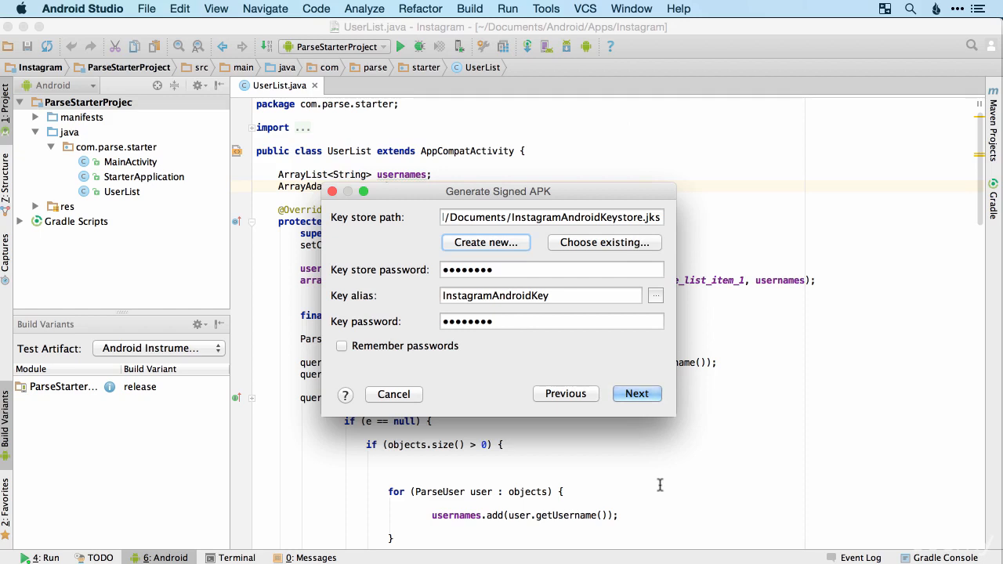
# Have the signing passwords remembered, continue, and enter and confirm a master password for the password database.
pyautogui.click(342, 349)
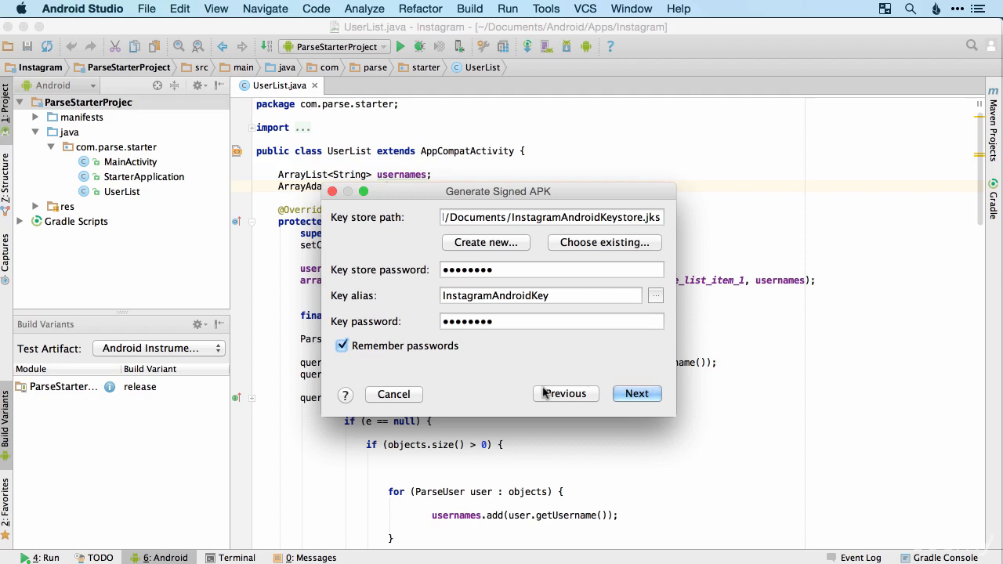
pyautogui.click(637, 393)
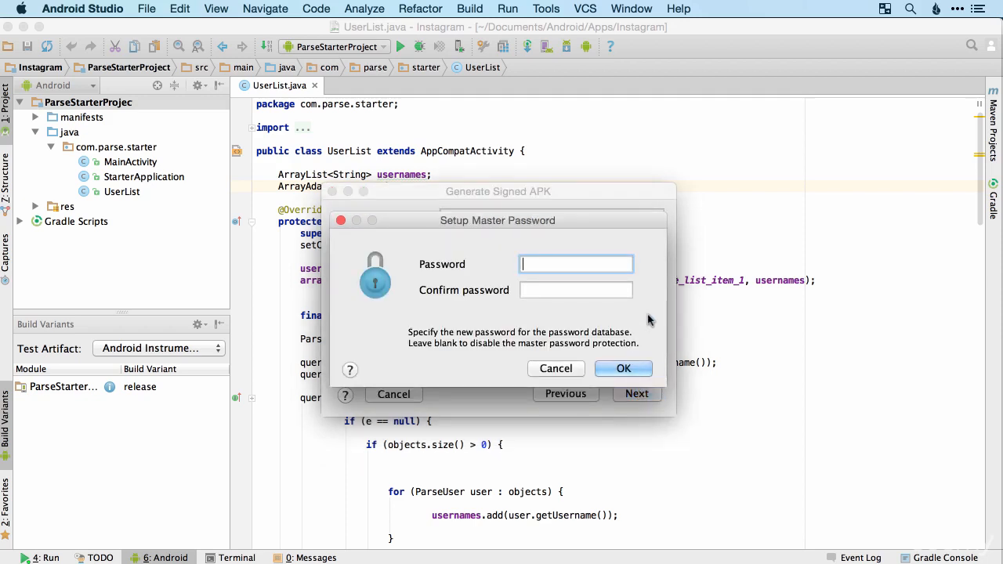
pyautogui.write('********')
pyautogui.press('Tab')
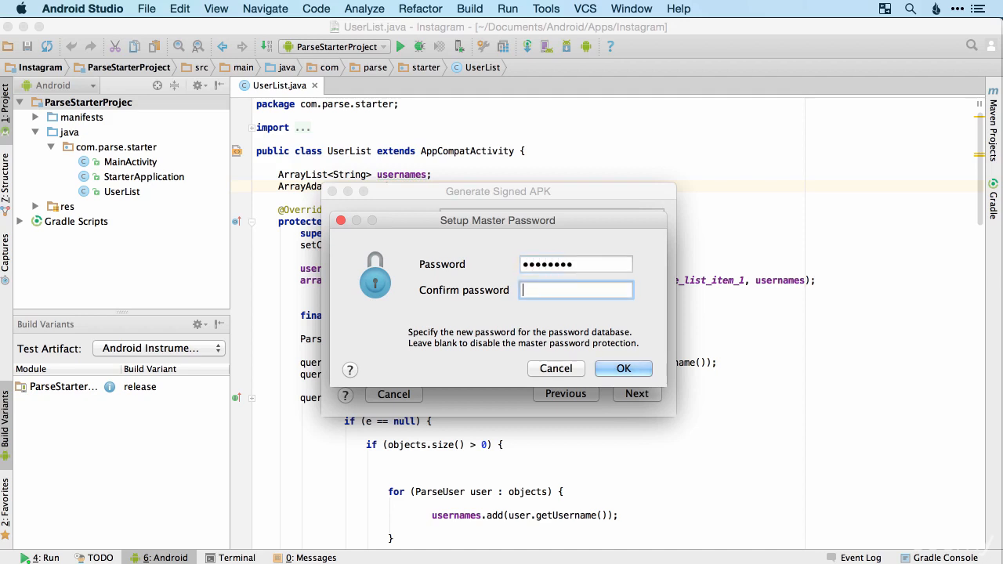
pyautogui.write('********')
pyautogui.press('Return')
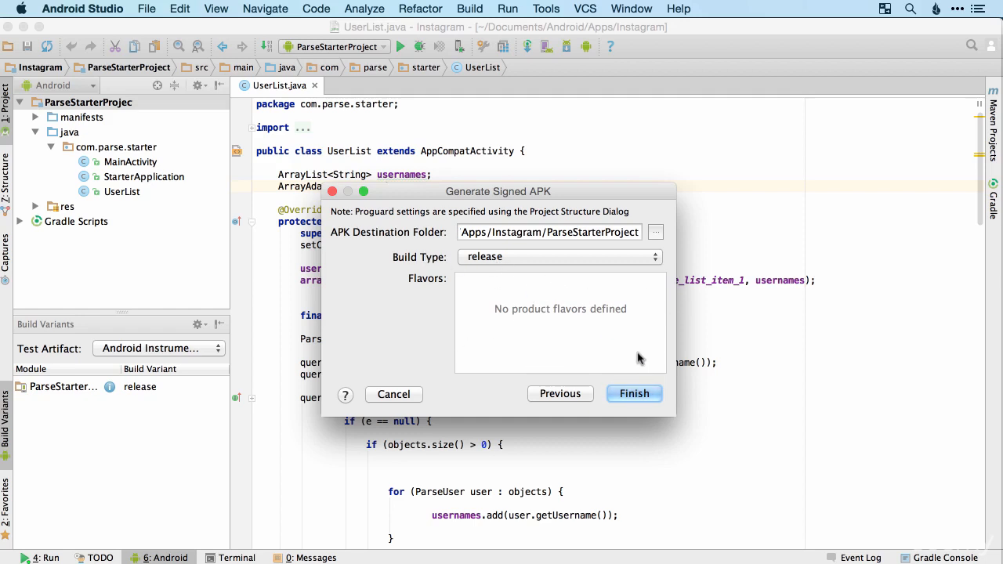
# Finish generating the signed APK with the release build type and locate ParseStarterProject-release.apk in Finder.
pyautogui.click(636, 394)
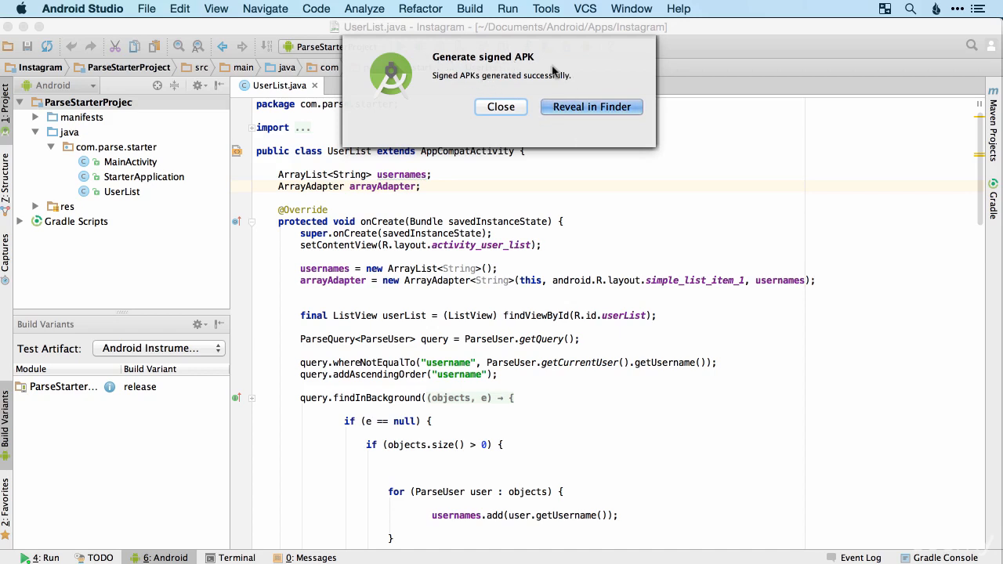
pyautogui.click(586, 107)
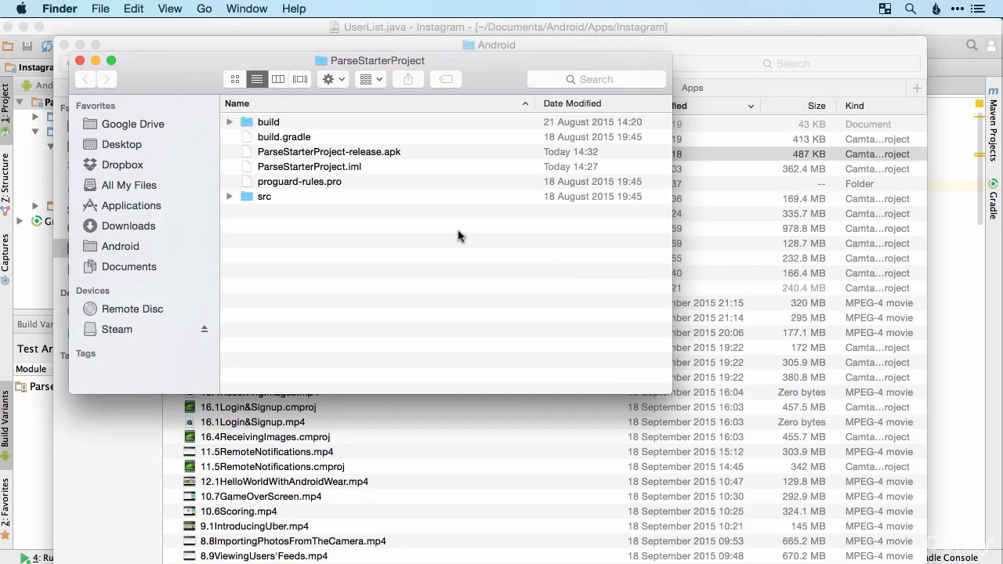
pyautogui.click(364, 155)
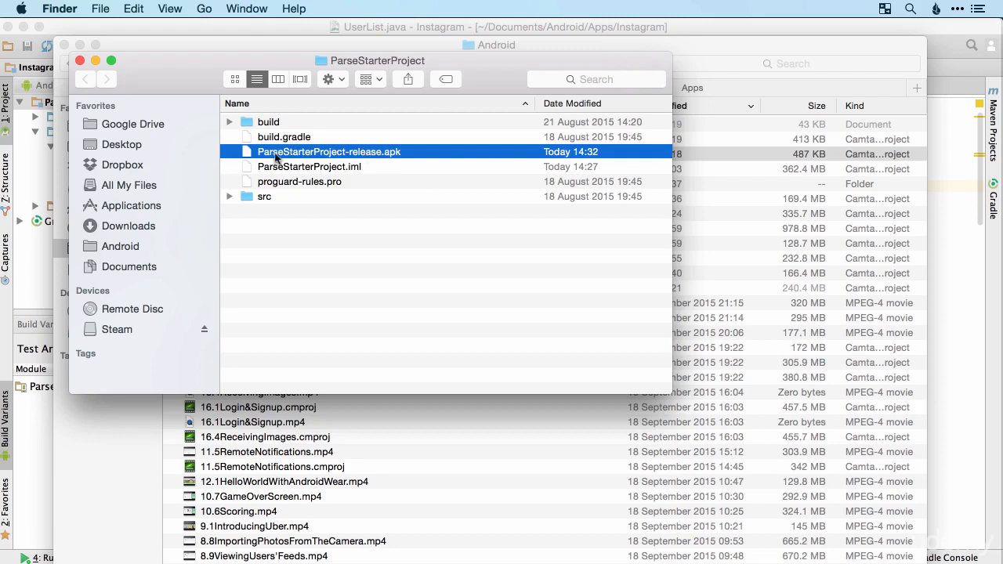
# Check where the ParseStarterProject folder sits within the Instagram project folder, and return to its contents.
pyautogui.click(562, 276)
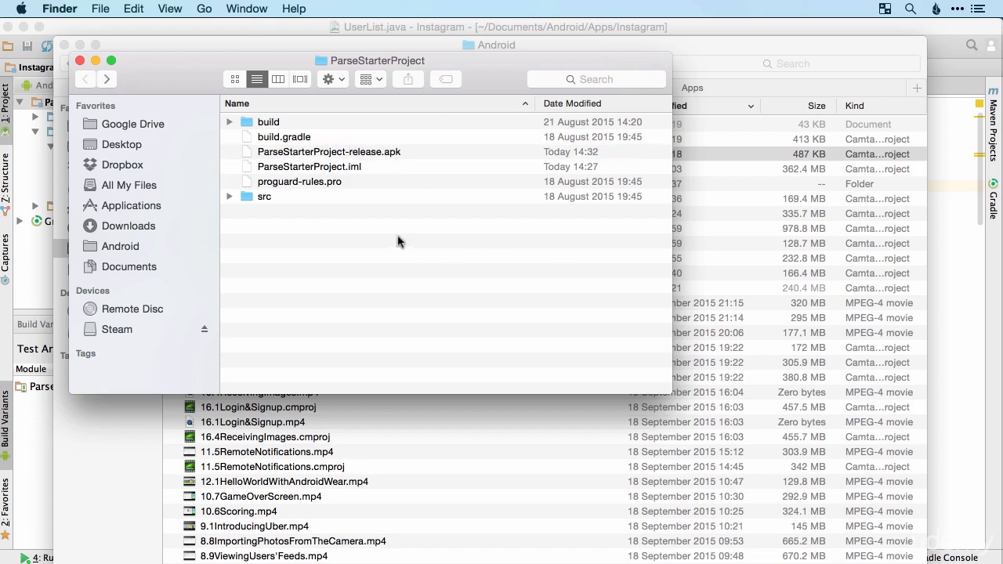
pyautogui.press('super+Up')
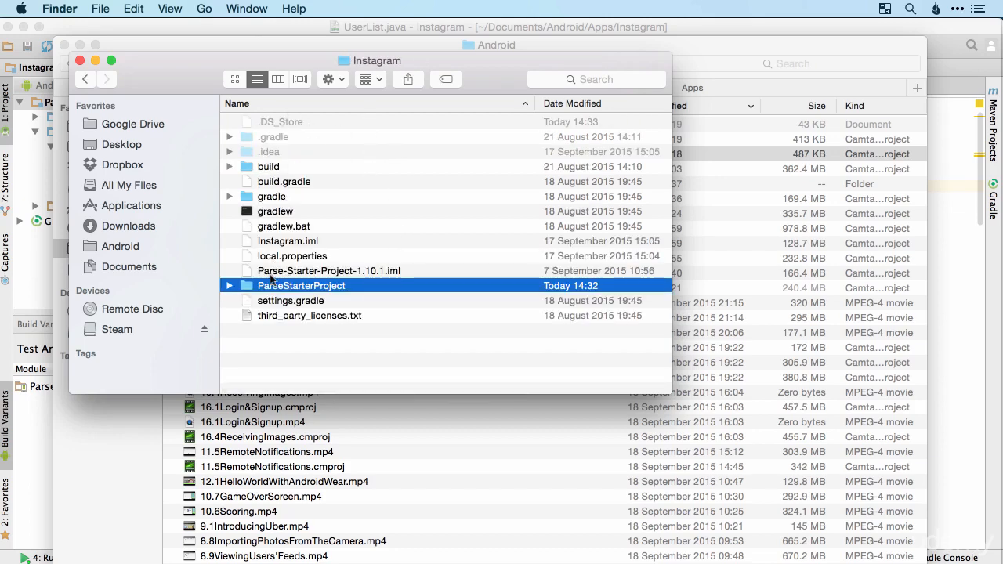
pyautogui.doubleClick(296, 287)
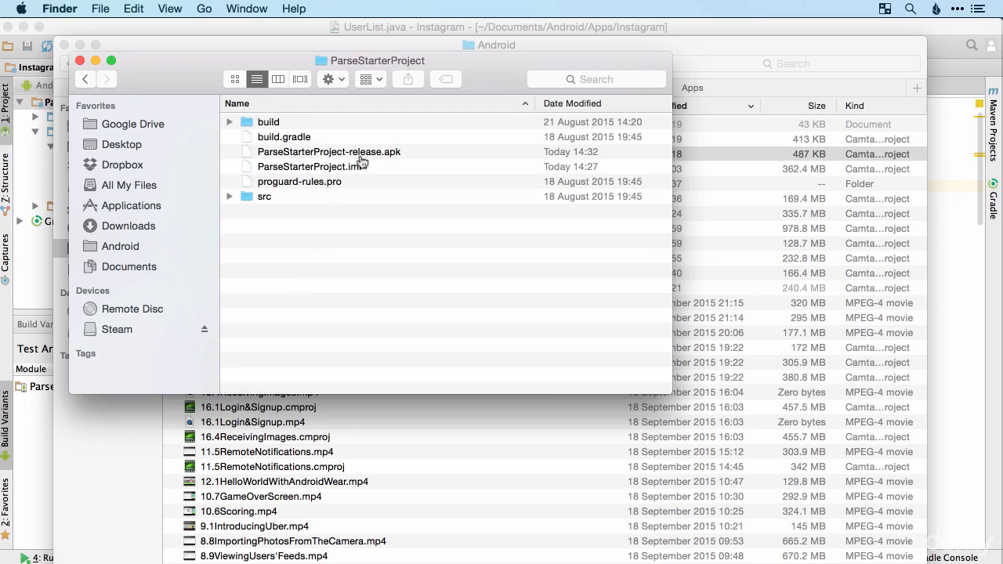
# Switch to Chrome and create the new application in the Developer Console, starting with the APK upload.
pyautogui.press('super+Tab')
pyautogui.press('Tab')
pyautogui.press('Tab')
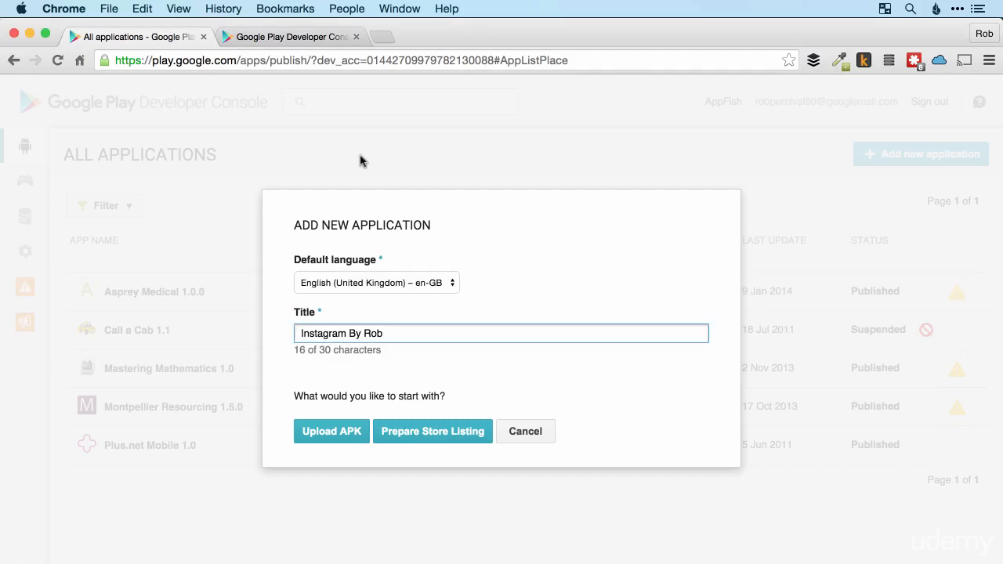
pyautogui.click(342, 436)
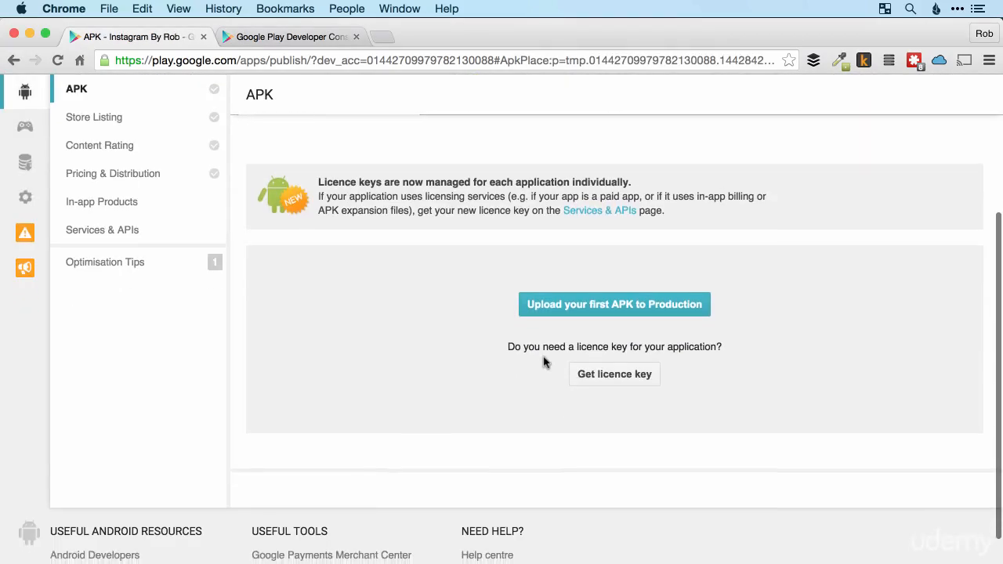
# Try to upload ParseStarterProject-release.apk from Finder as the first production APK, check the rejected package name, and cancel the upload.
pyautogui.click(593, 303)
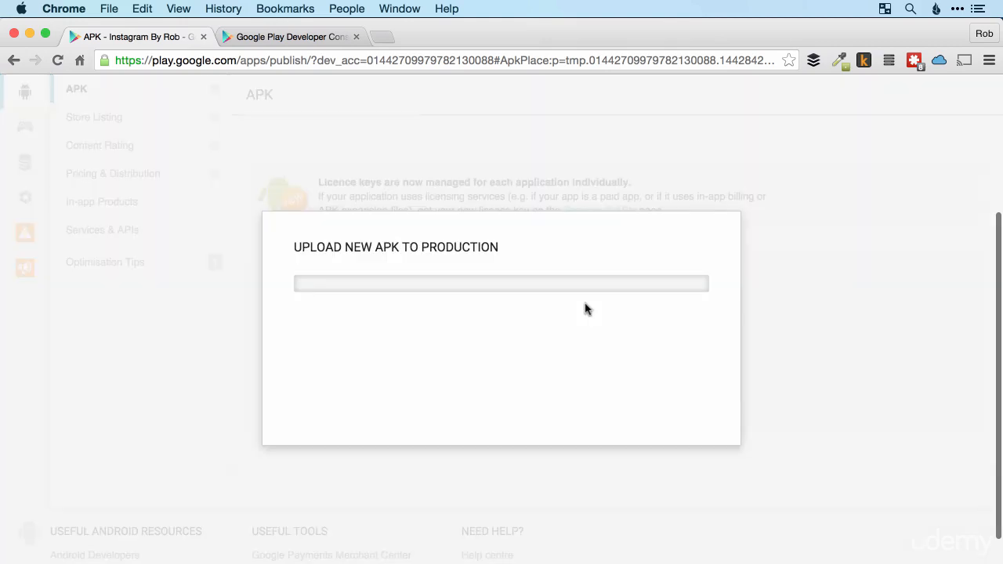
pyautogui.press('super+Tab')
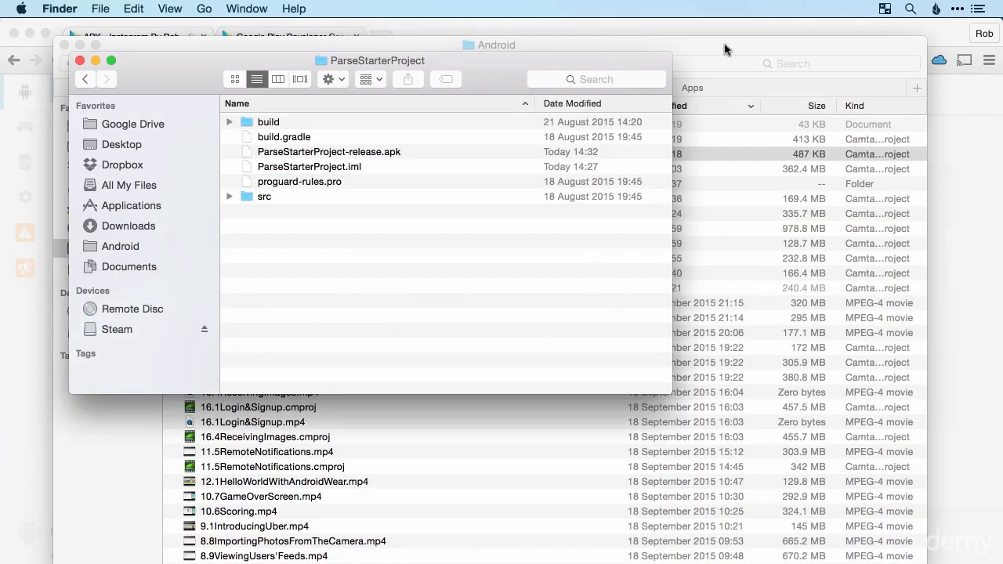
pyautogui.click(724, 48)
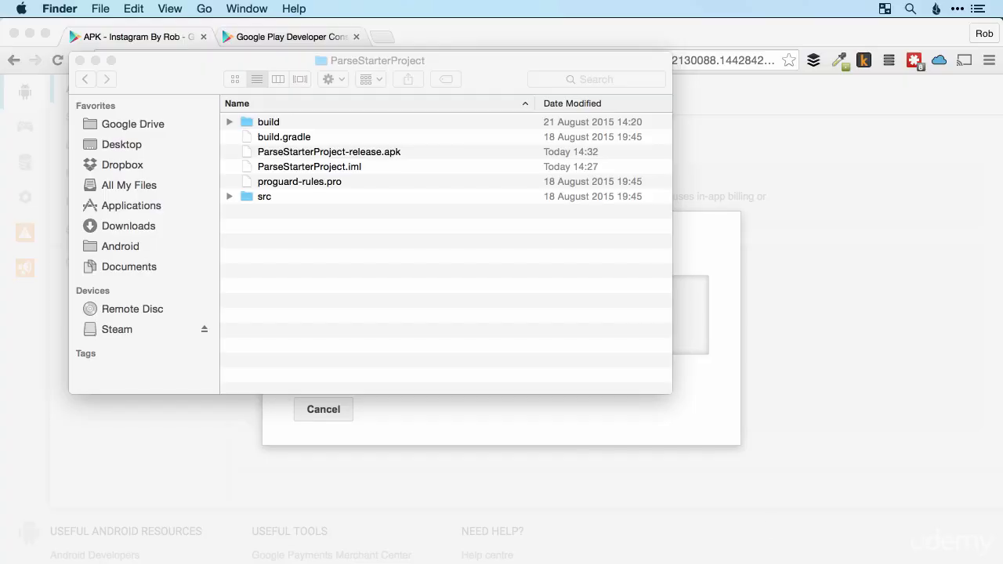
pyautogui.moveTo(405, 61); pyautogui.dragTo(878, 125)
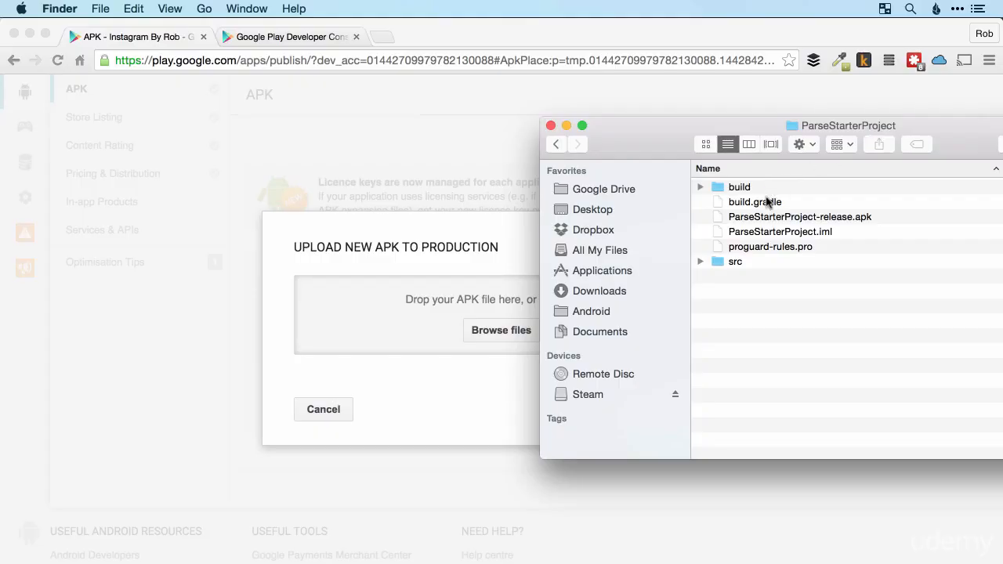
pyautogui.click(780, 220)
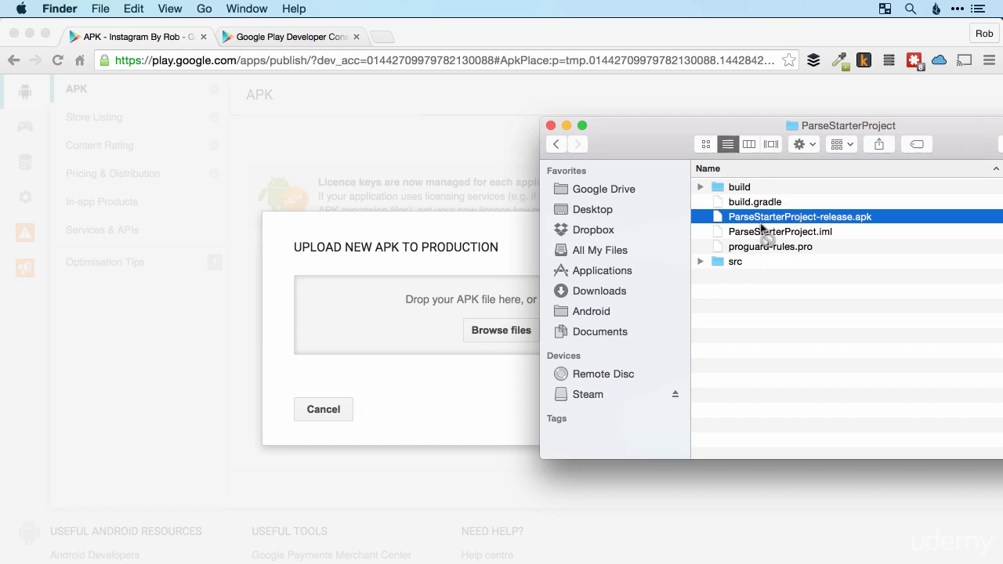
pyautogui.moveTo(762, 223); pyautogui.dragTo(475, 309)
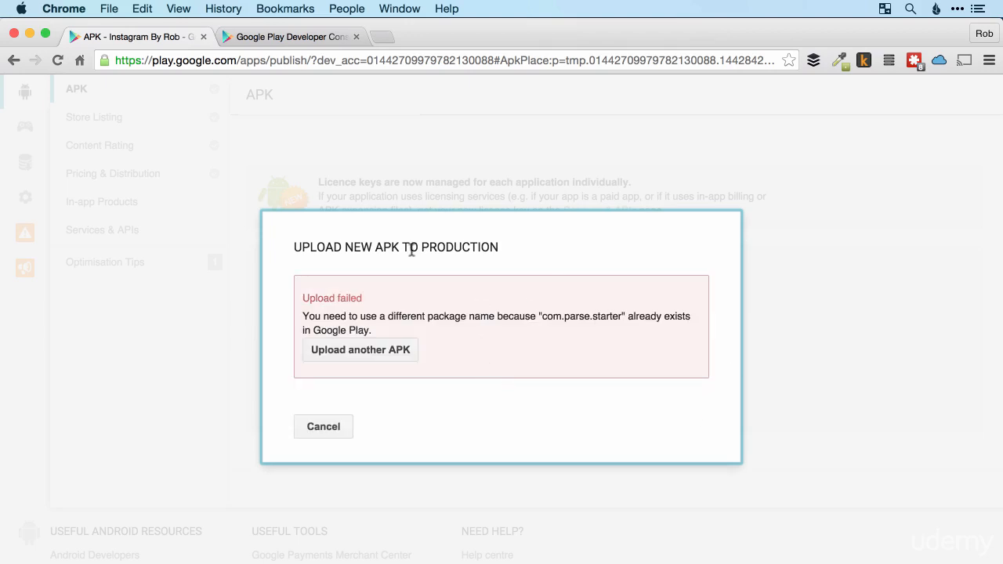
pyautogui.moveTo(541, 316); pyautogui.dragTo(622, 316)
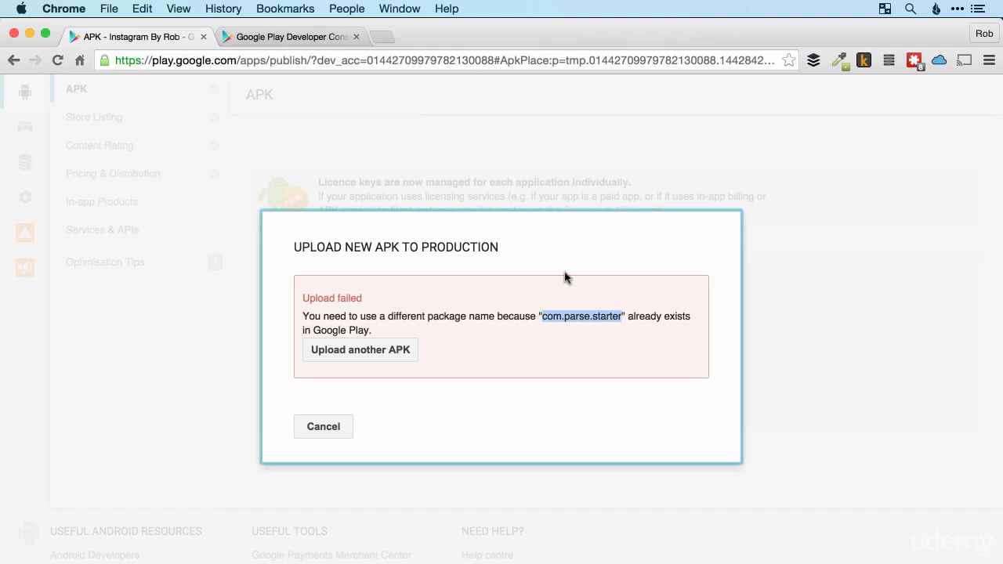
pyautogui.click(330, 434)
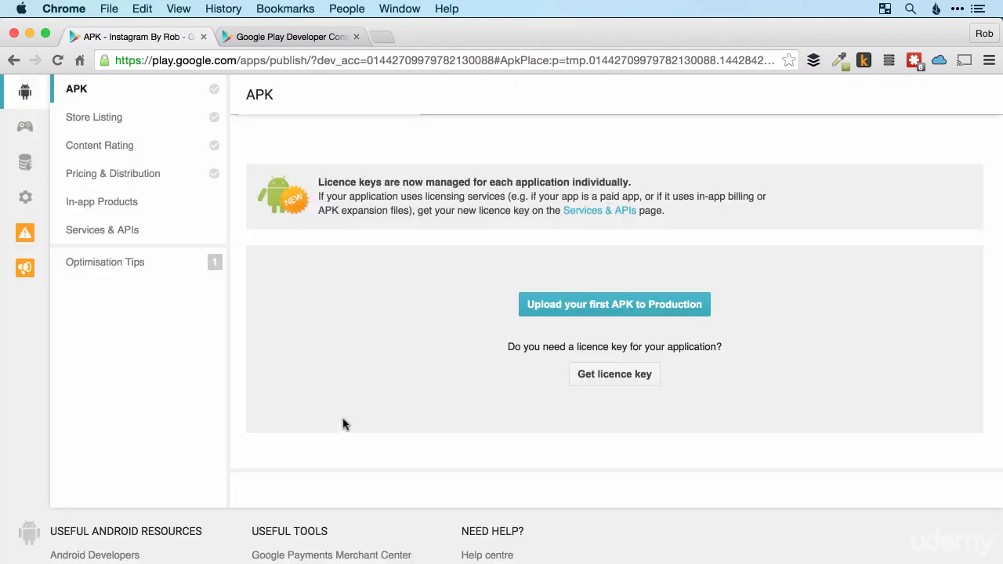
# Open the Store Listing page and review its required product details and the screenshot requirements under Graphic Assets.
pyautogui.scroll(4, 752, 399)
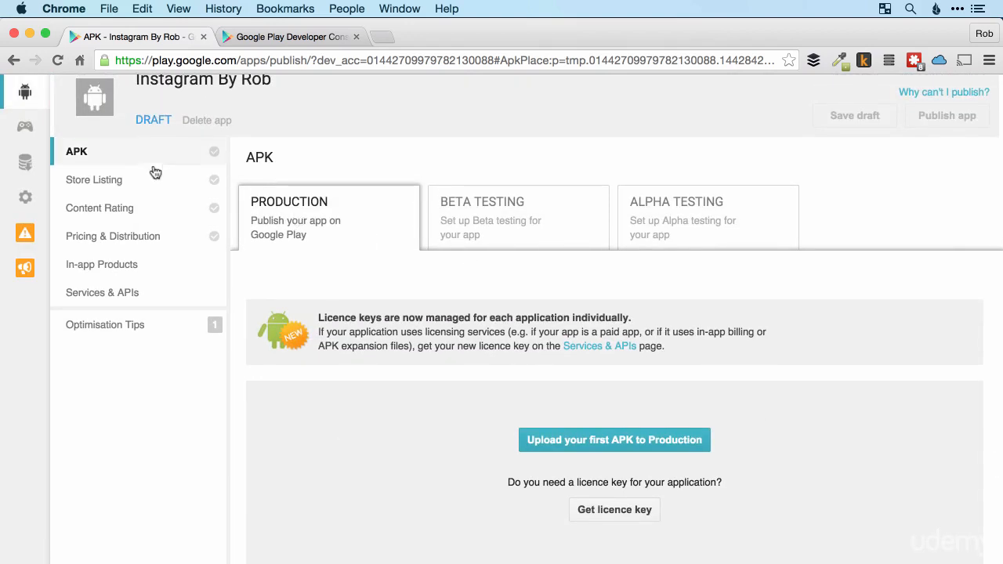
pyautogui.click(100, 185)
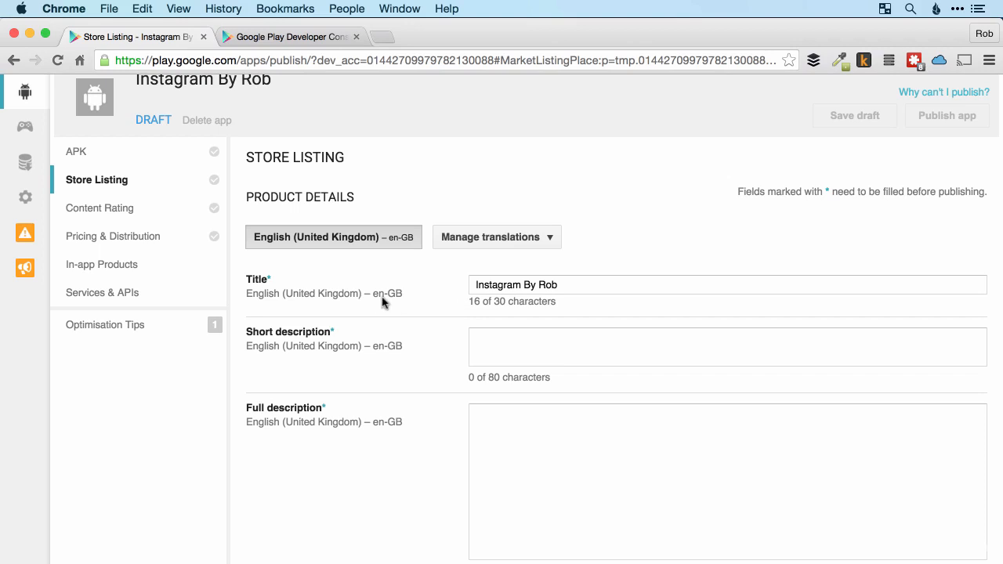
pyautogui.scroll(-2, 383, 303)
pyautogui.scroll(-2, 383, 303)
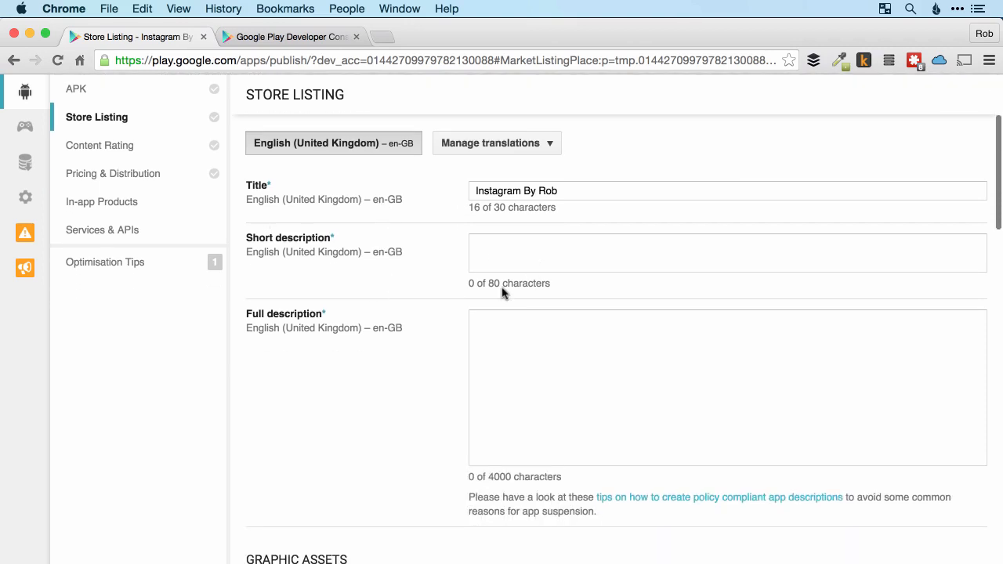
pyautogui.click(565, 389)
pyautogui.scroll(-5, 412, 397)
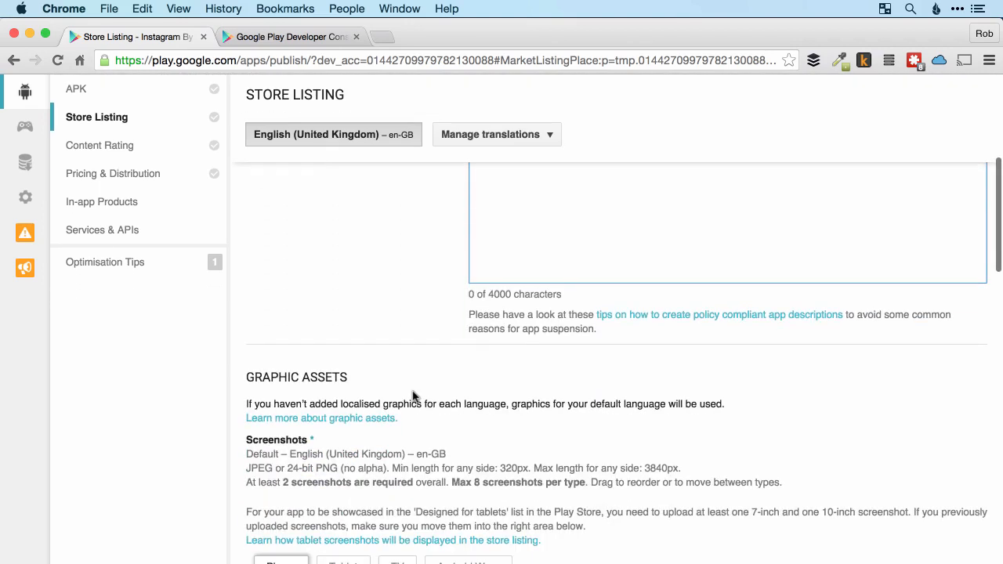
pyautogui.scroll(-2, 413, 397)
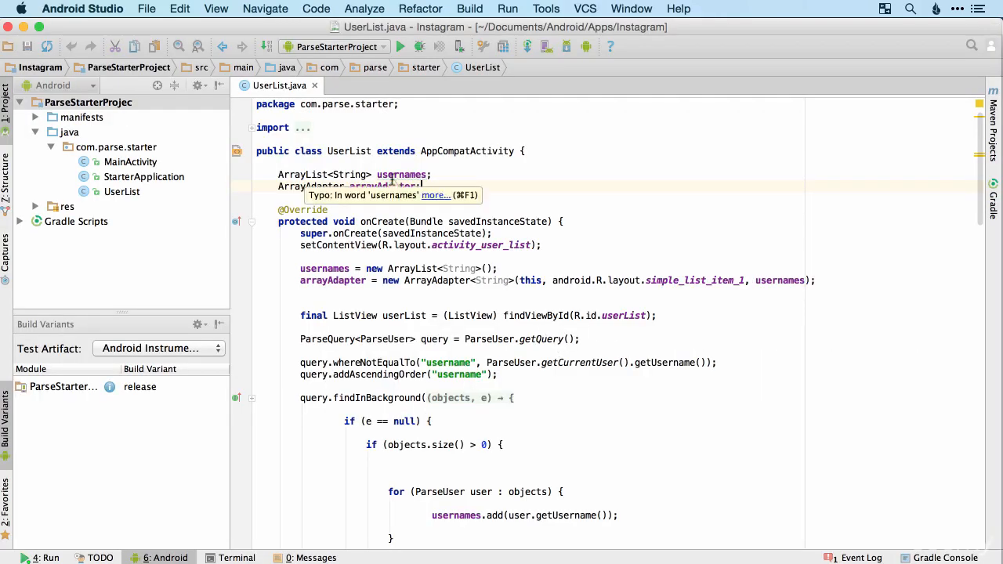
# Switch to Android Studio, set the build variant to debug, and run the app in the Nexus 5 emulator, placing its window beside the code.
pyautogui.click(149, 387)
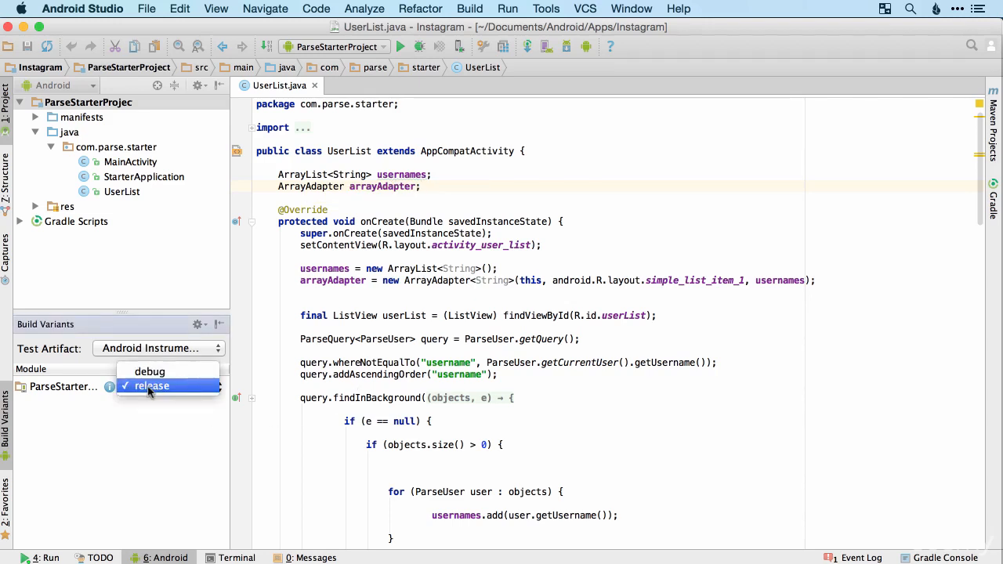
pyautogui.click(143, 370)
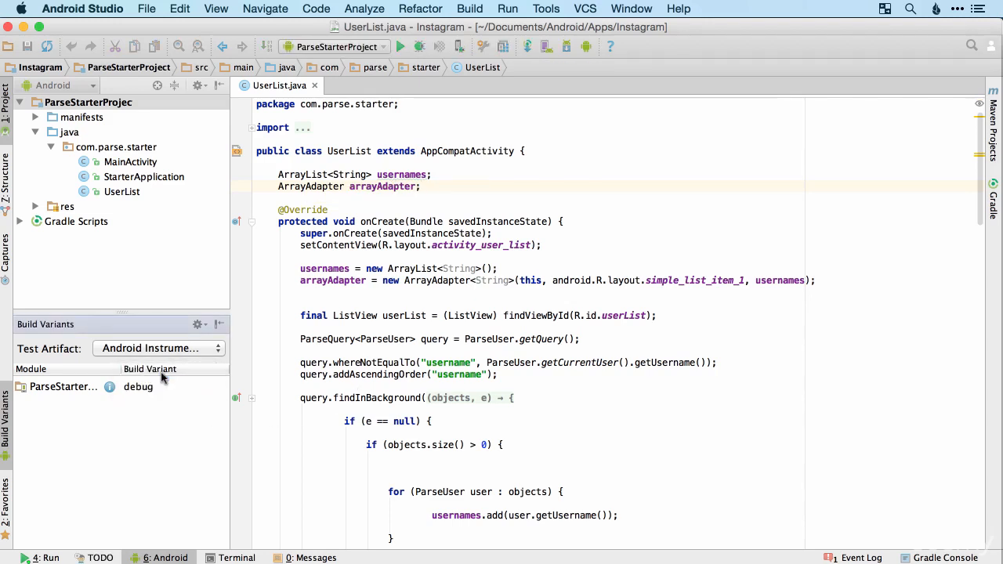
pyautogui.click(400, 46)
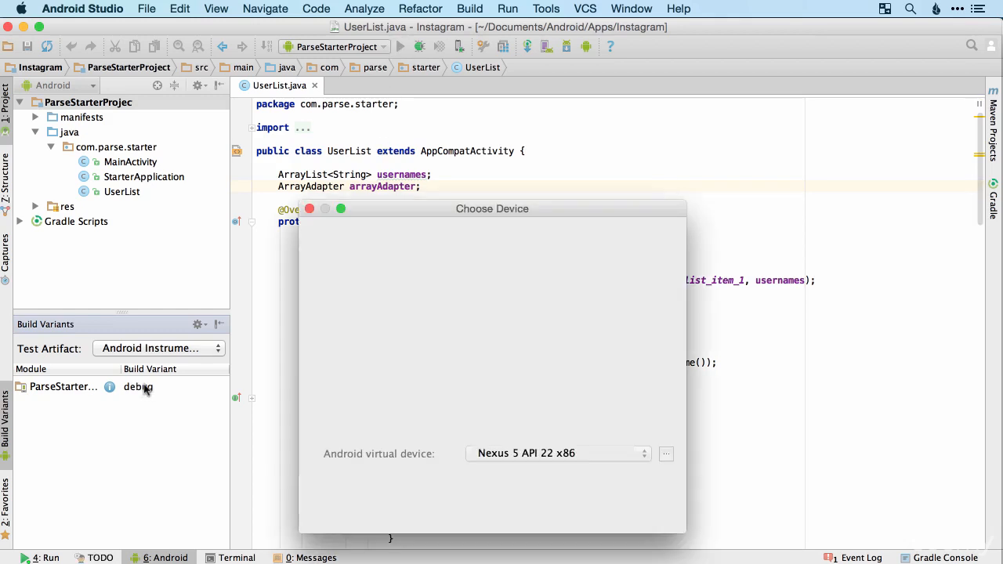
pyautogui.press('Return')
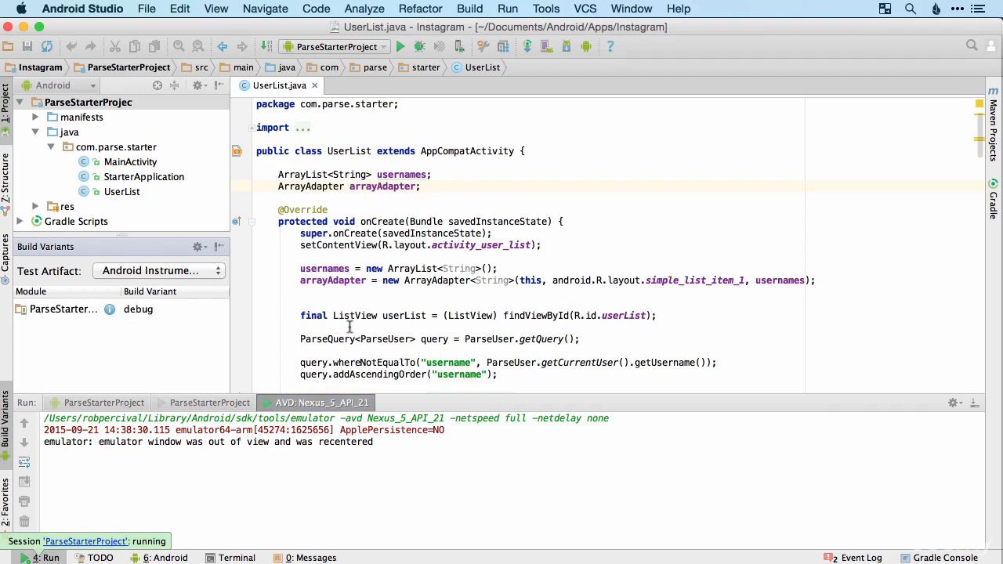
pyautogui.click(547, 398)
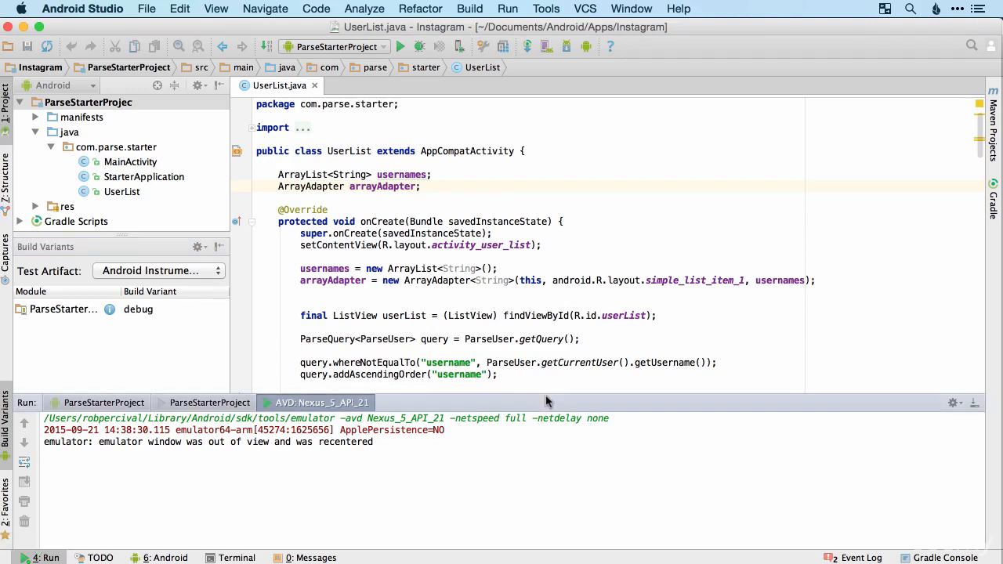
pyautogui.press('super+Tab')
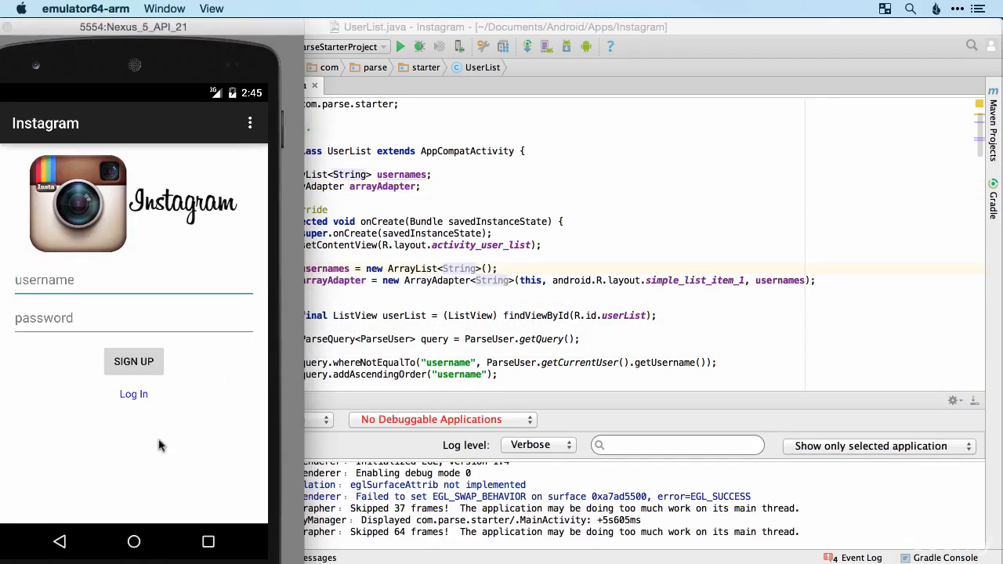
pyautogui.moveTo(185, 27); pyautogui.dragTo(883, 26)
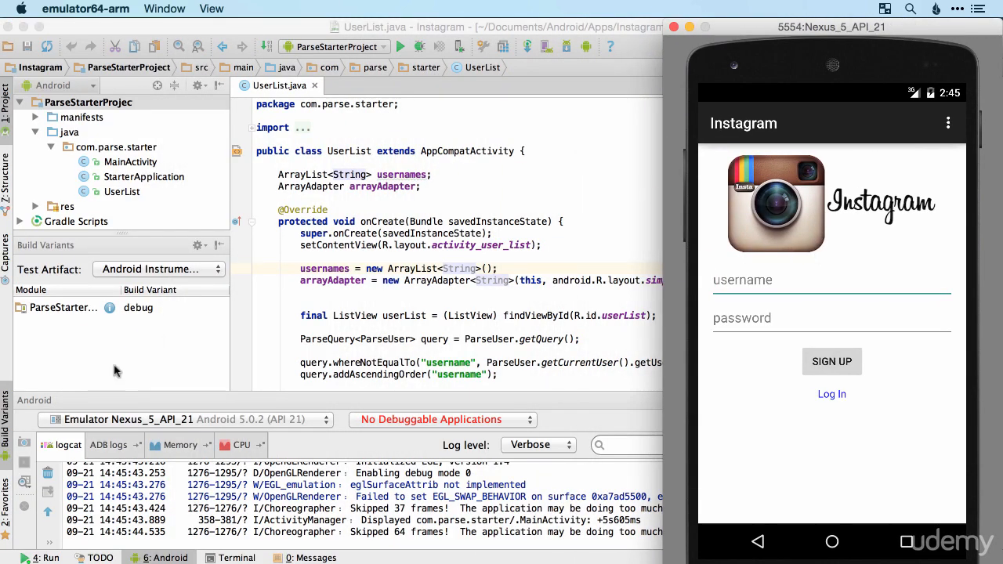
# Take a screen capture of the Instagram sign-up screen running in the emulator.
pyautogui.click(26, 444)
pyautogui.click(27, 445)
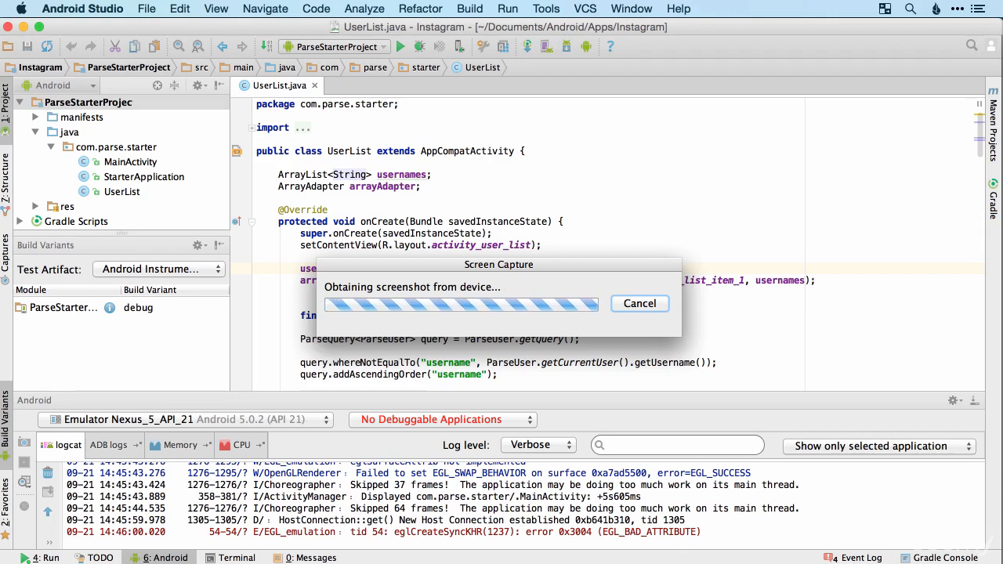
pyautogui.press('super+Tab')
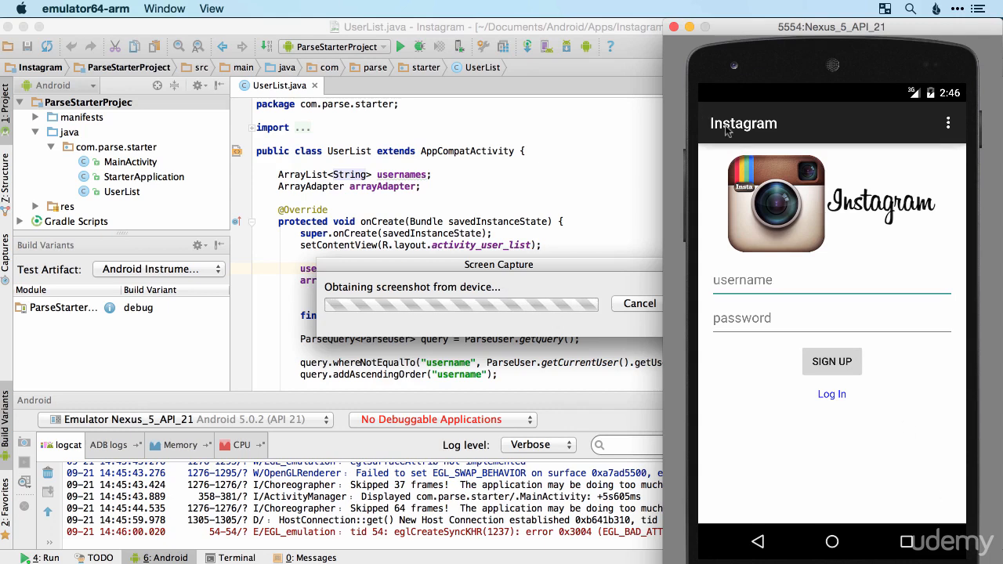
pyautogui.click(539, 266)
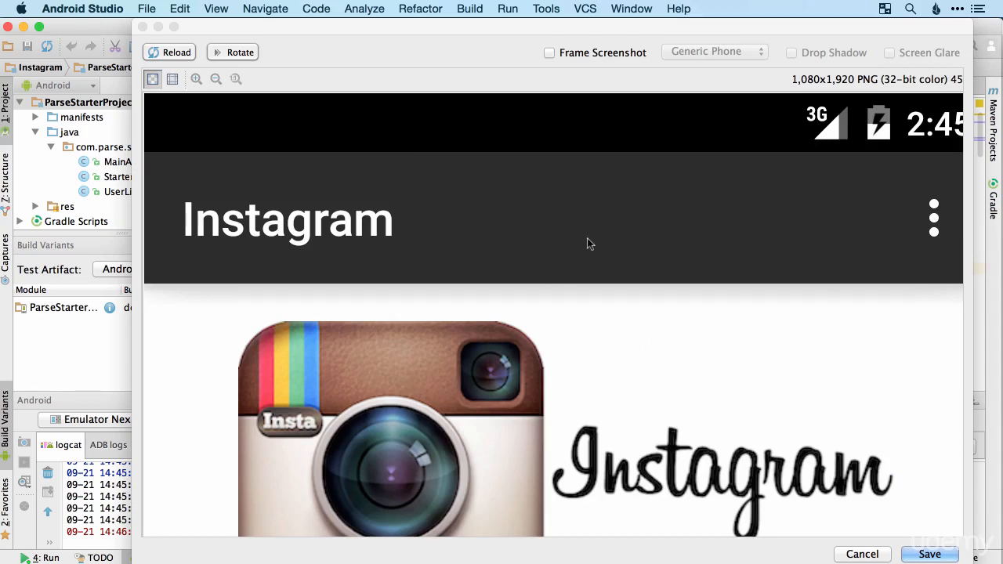
# Frame the captured screenshot in a Nexus 5 device and add the drop shadow and screen glare effects.
pyautogui.click(582, 55)
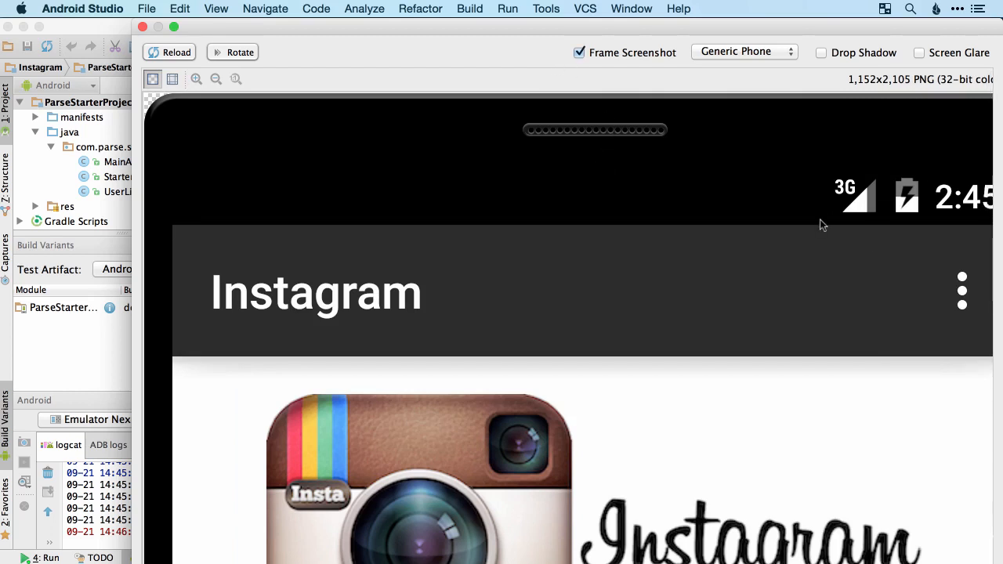
pyautogui.click(216, 80)
pyautogui.click(216, 80)
pyautogui.click(216, 80)
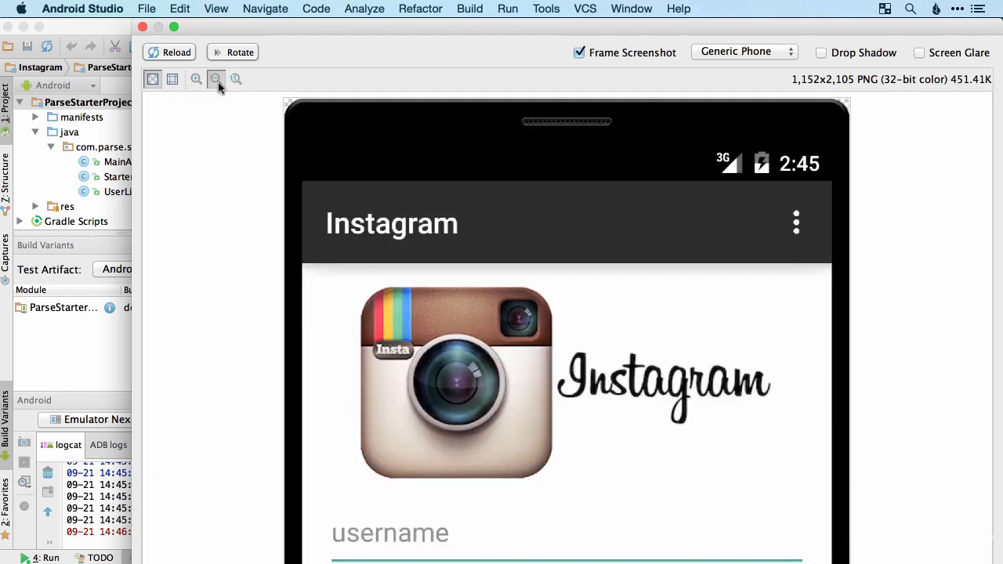
pyautogui.click(217, 80)
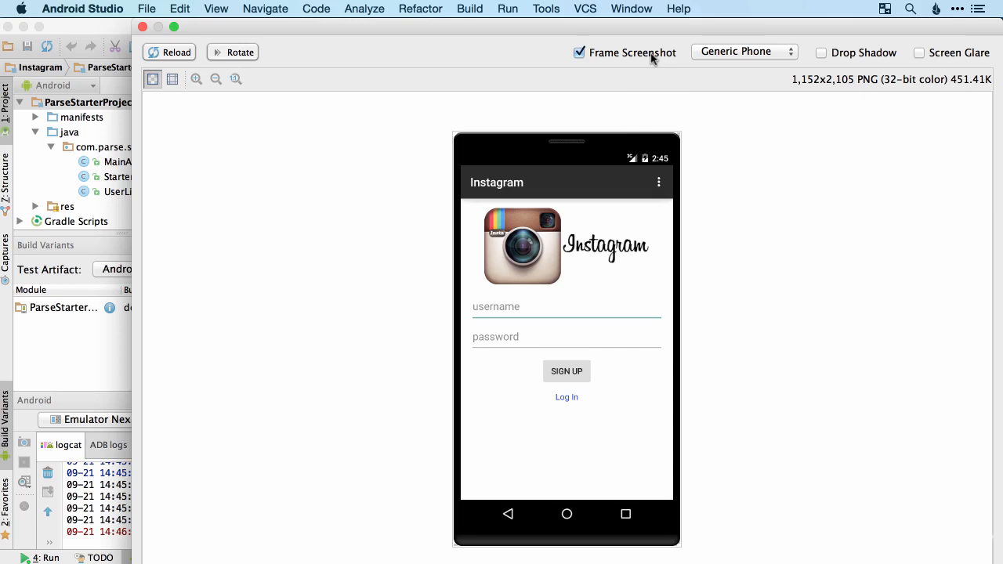
pyautogui.click(760, 52)
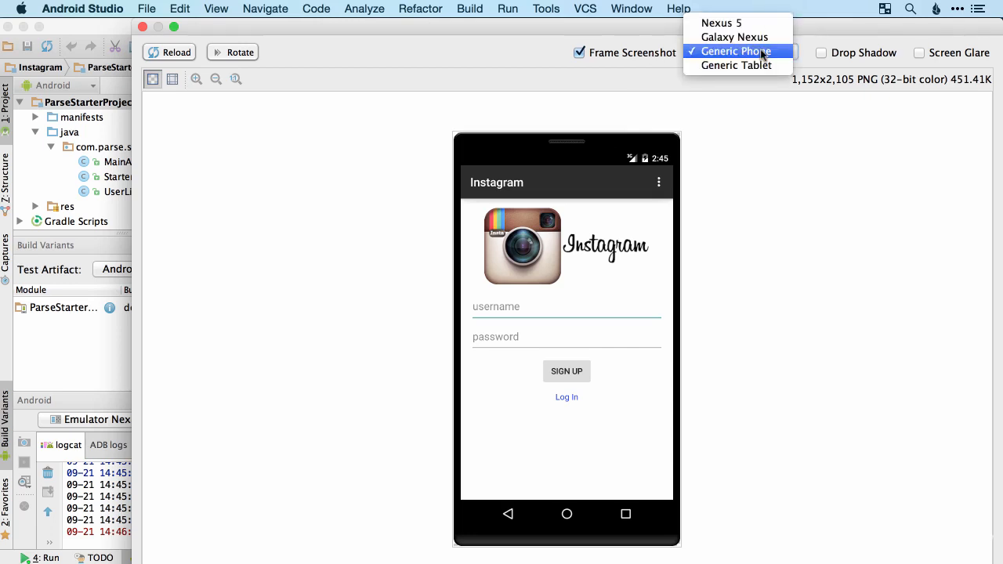
pyautogui.click(758, 29)
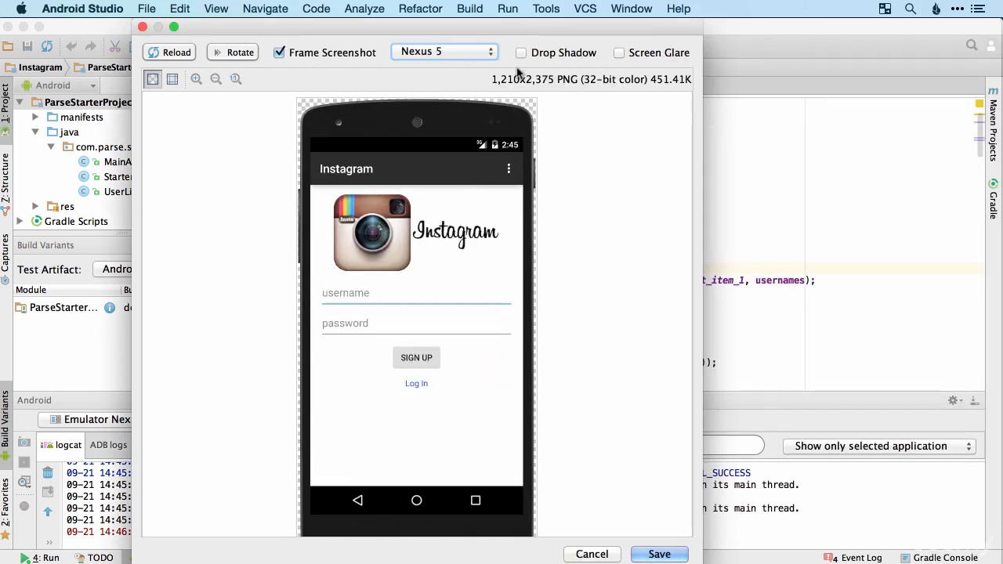
pyautogui.click(522, 52)
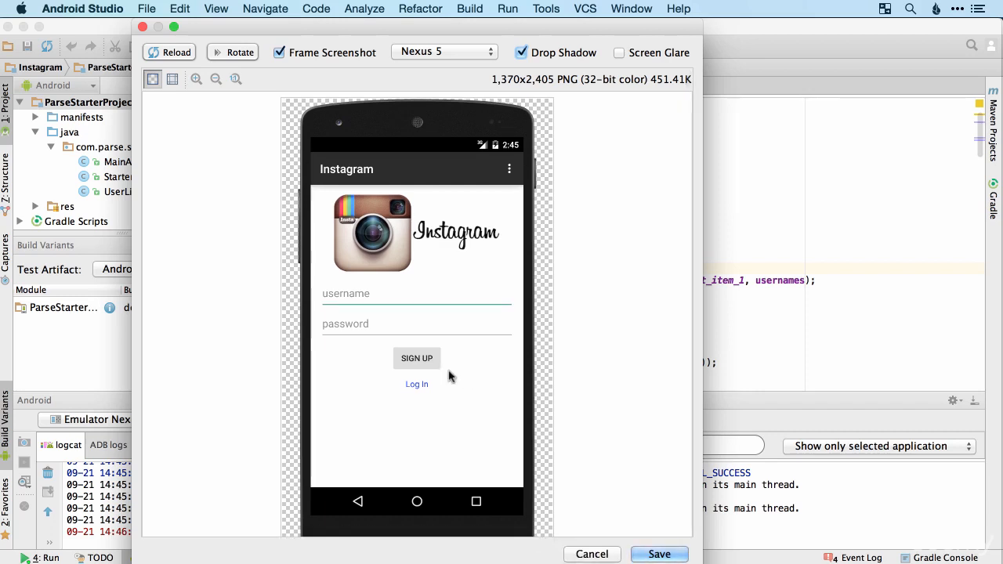
pyautogui.click(215, 79)
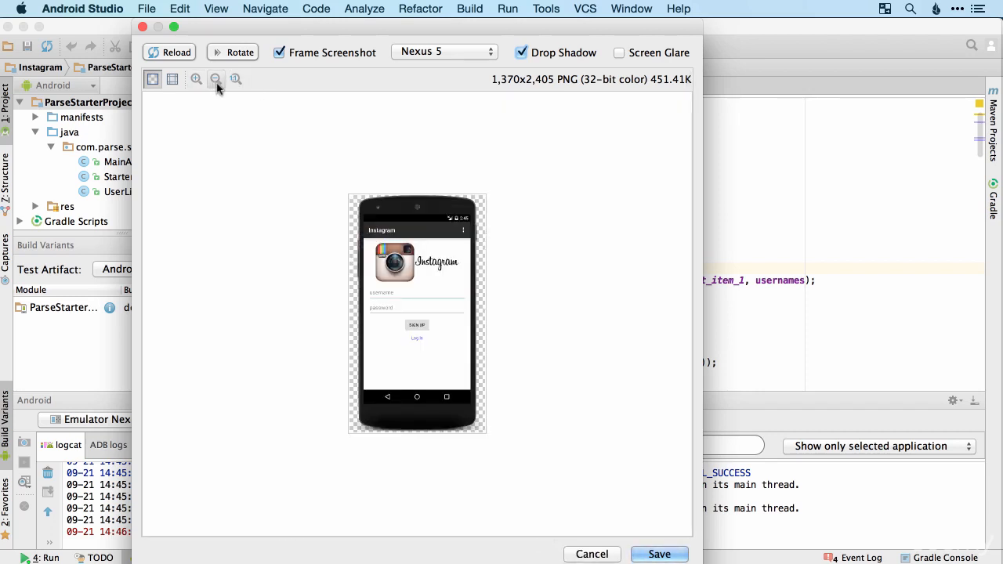
pyautogui.click(620, 53)
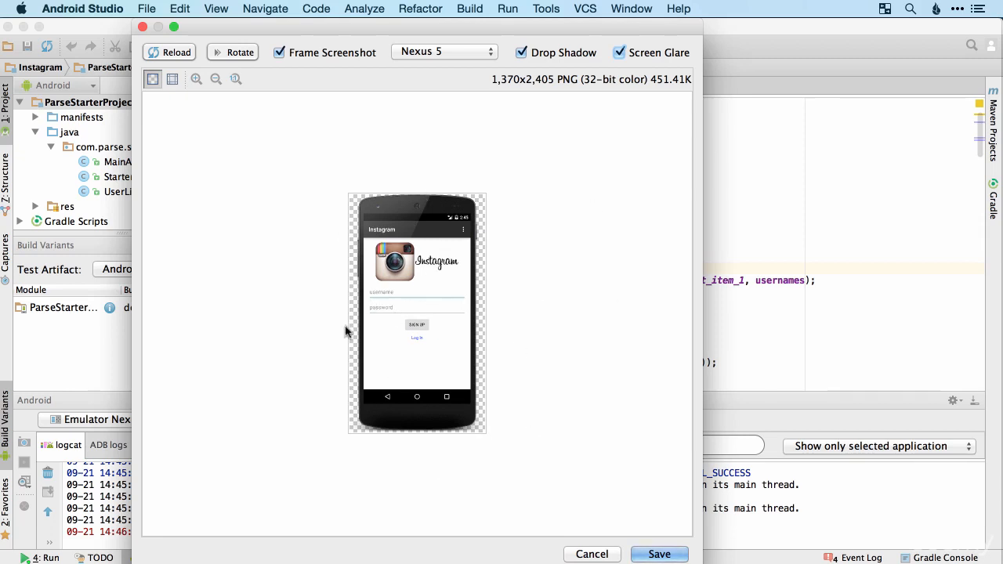
# Save the framed screenshot as ss1.png in the Instagram project folder and close its preview.
pyautogui.click(660, 554)
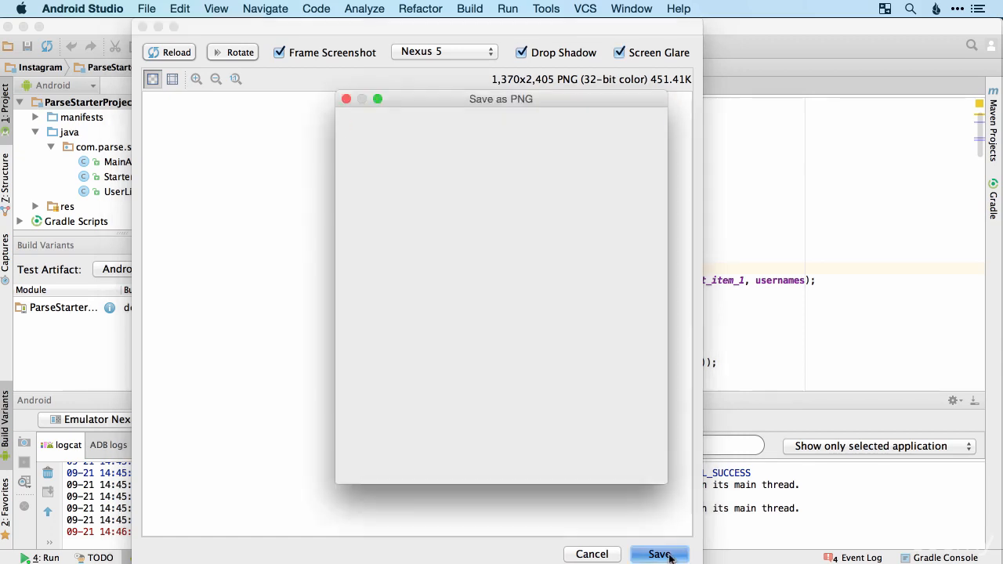
pyautogui.click(540, 438)
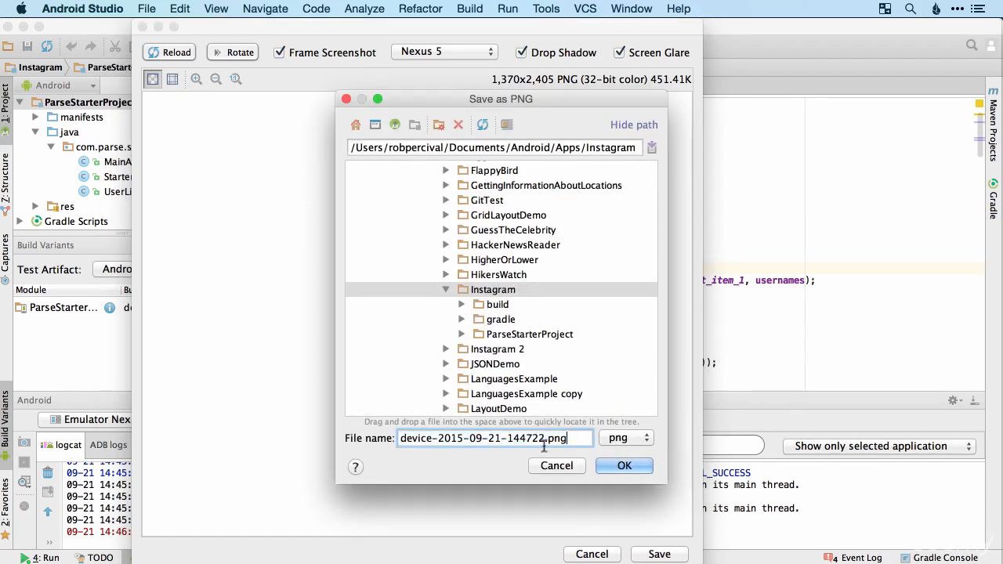
pyautogui.moveTo(541, 439); pyautogui.dragTo(392, 439)
pyautogui.write('ss1')
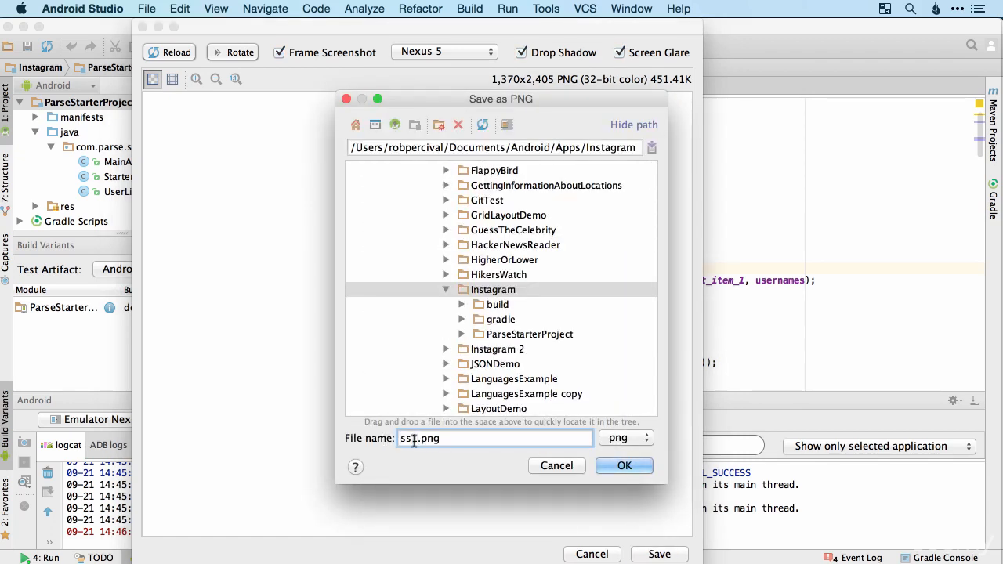
pyautogui.click(621, 467)
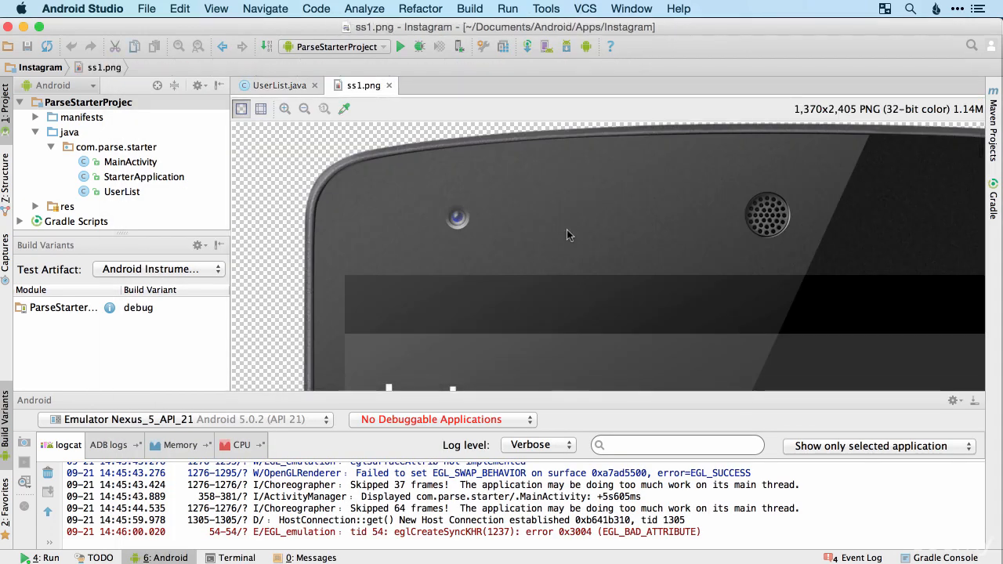
pyautogui.click(389, 86)
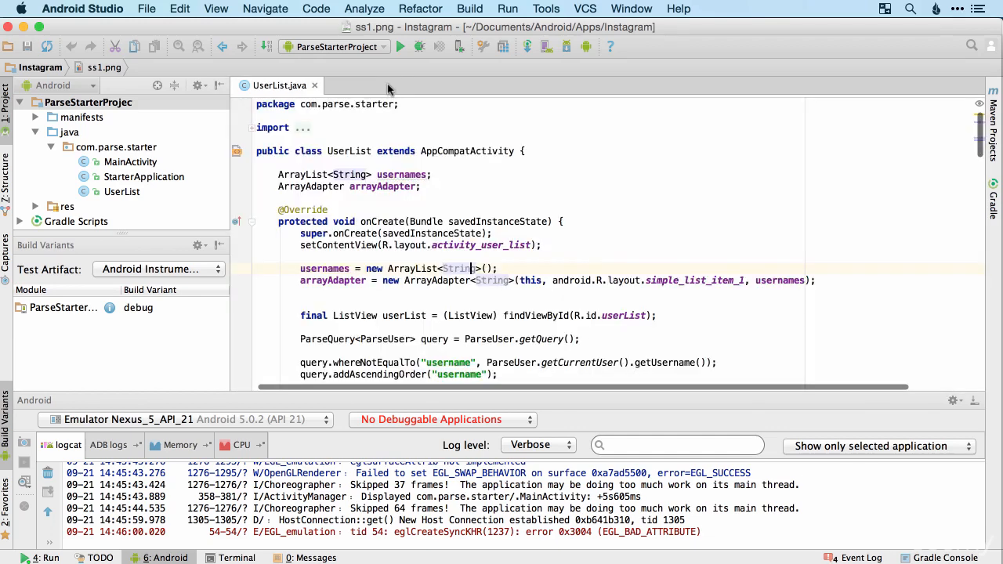
# Capture a second, unframed emulator screenshot, save it as ss2.png in the Instagram project folder, and close its preview.
pyautogui.click(24, 443)
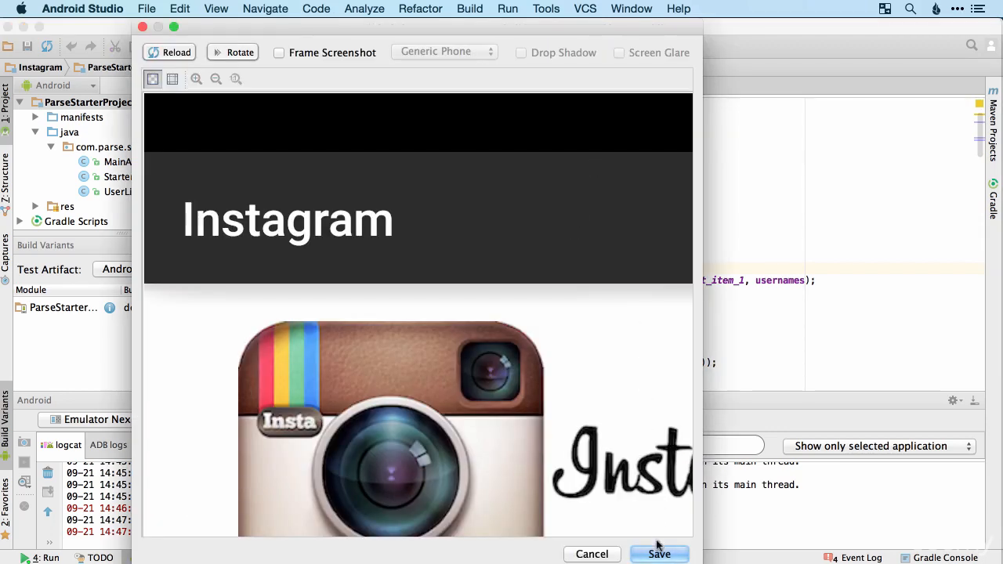
pyautogui.click(658, 553)
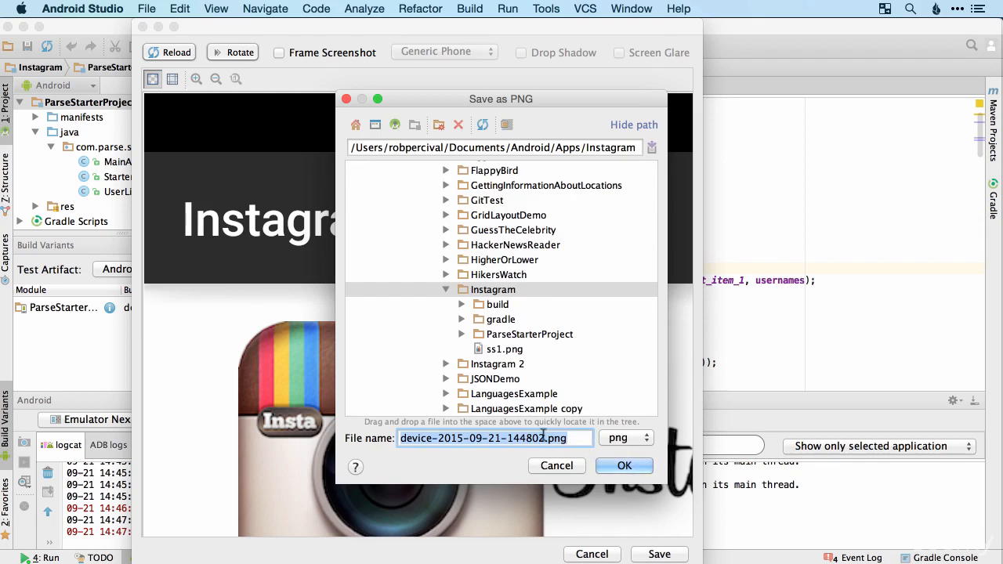
pyautogui.write('ss2')
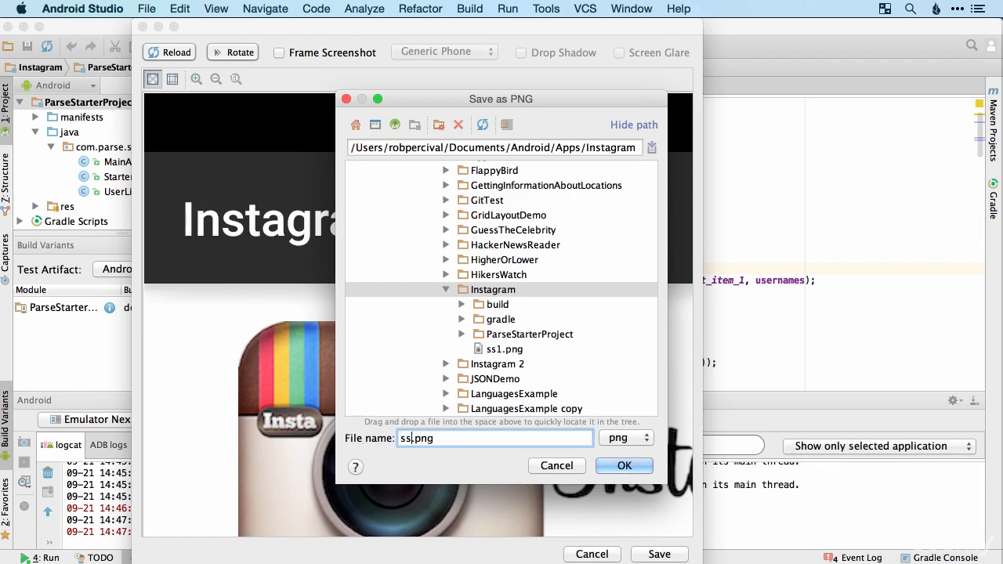
pyautogui.press('Return')
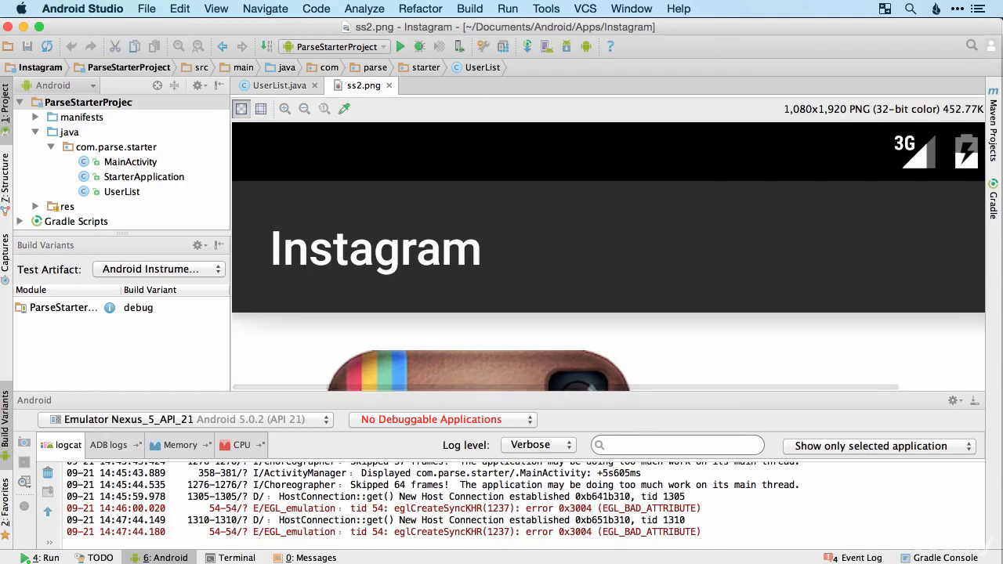
pyautogui.click(388, 86)
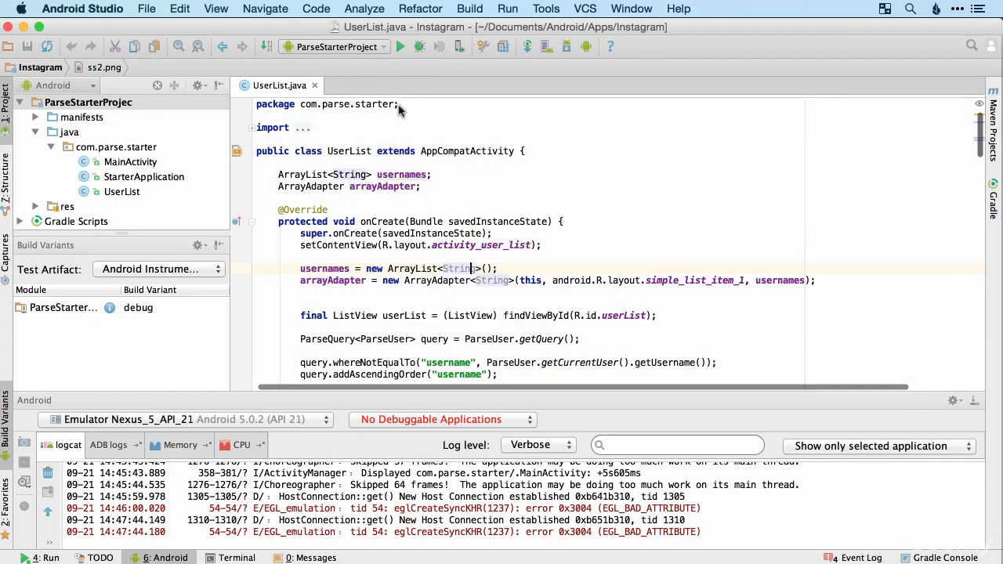
# Check the maximum screenshot side length in the store listing in Chrome, and return to Android Studio.
pyautogui.press('super+Tab')
pyautogui.press('super+Tab')
pyautogui.press('super+Tab')
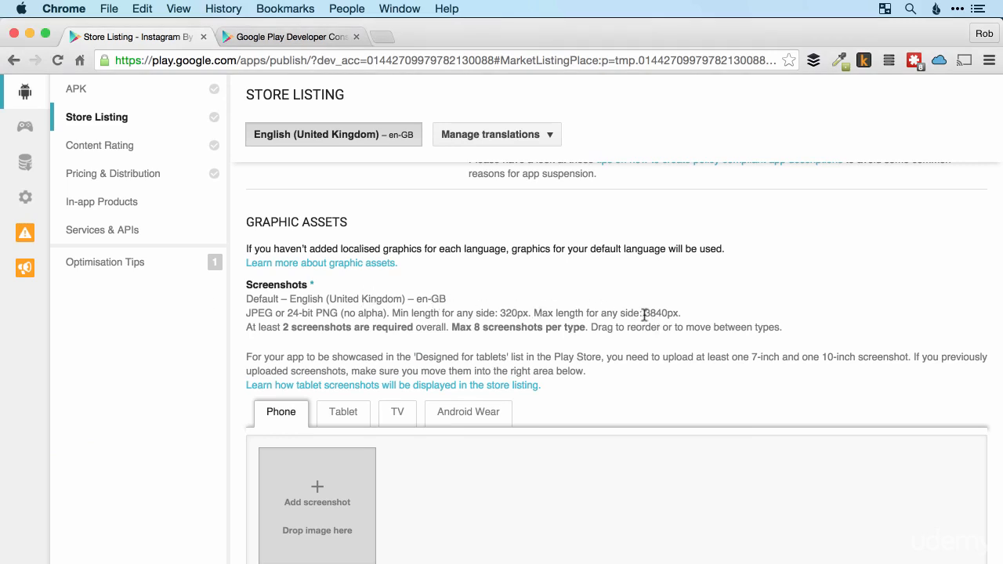
pyautogui.moveTo(644, 315); pyautogui.dragTo(675, 315)
pyautogui.click(617, 316)
pyautogui.scroll(-1, 496, 325)
pyautogui.press('super+Tab')
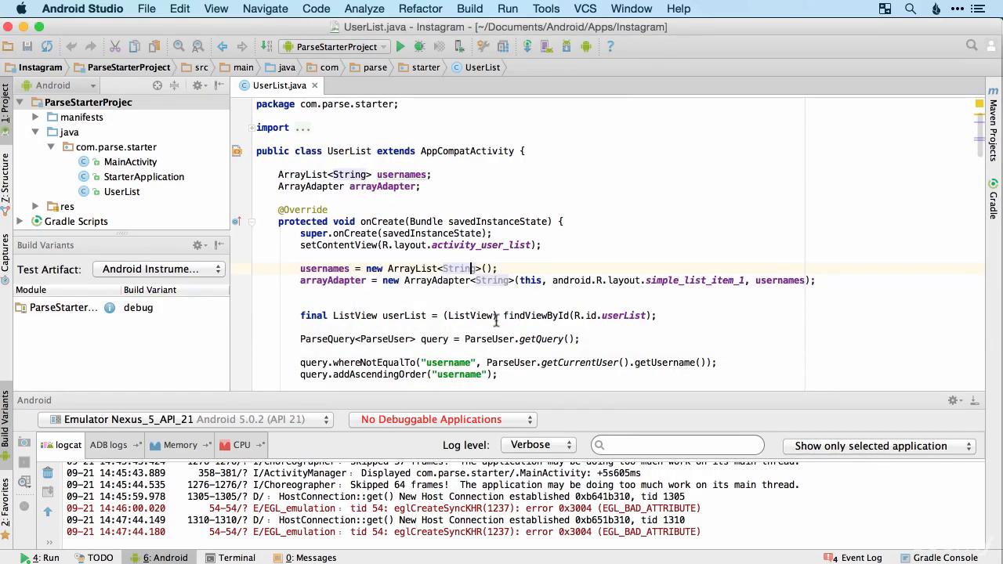
# Switch to Chrome and upload ss2.png from the Instagram folder as a phone screenshot in the store listing.
pyautogui.press('super+Tab')
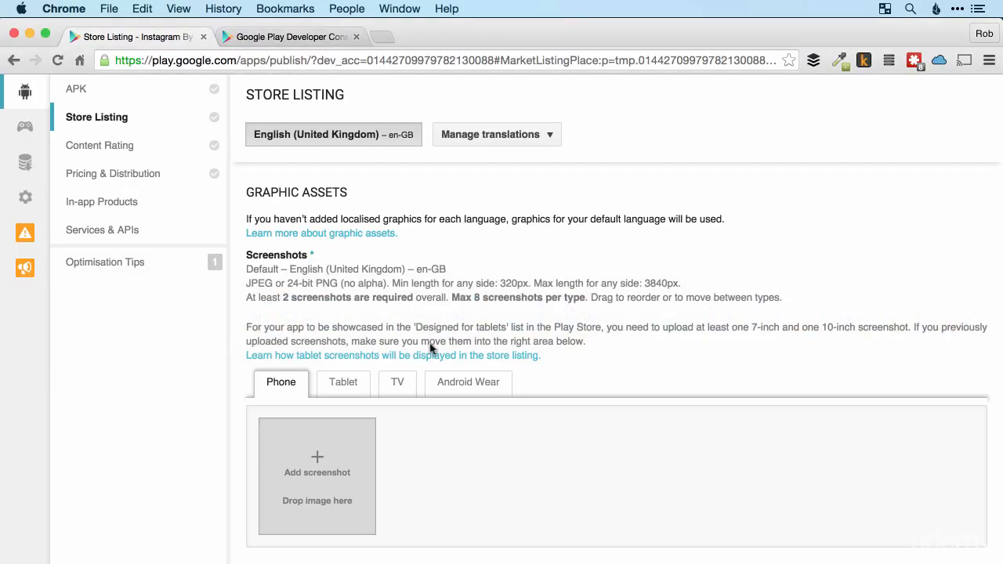
pyautogui.click(318, 468)
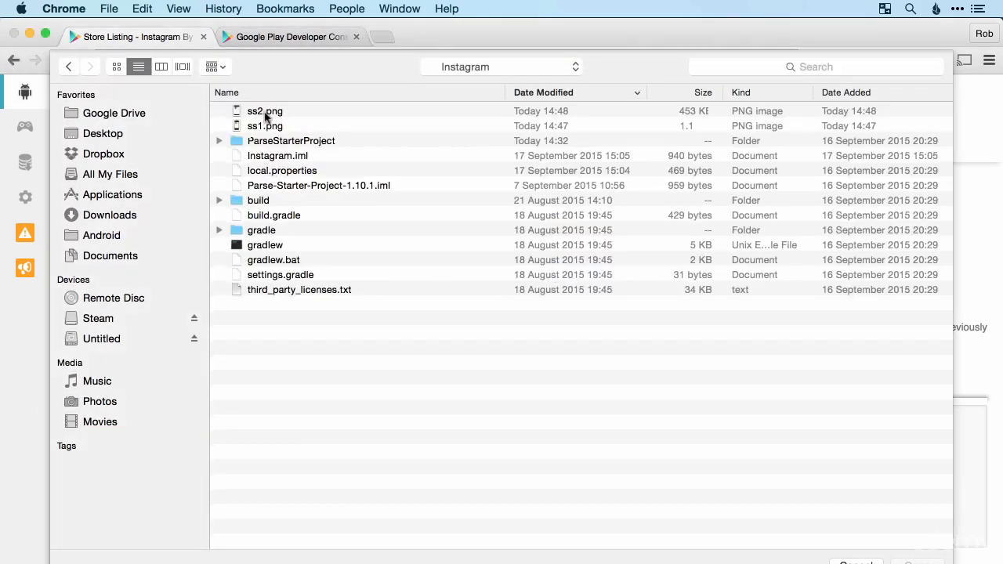
pyautogui.click(265, 114)
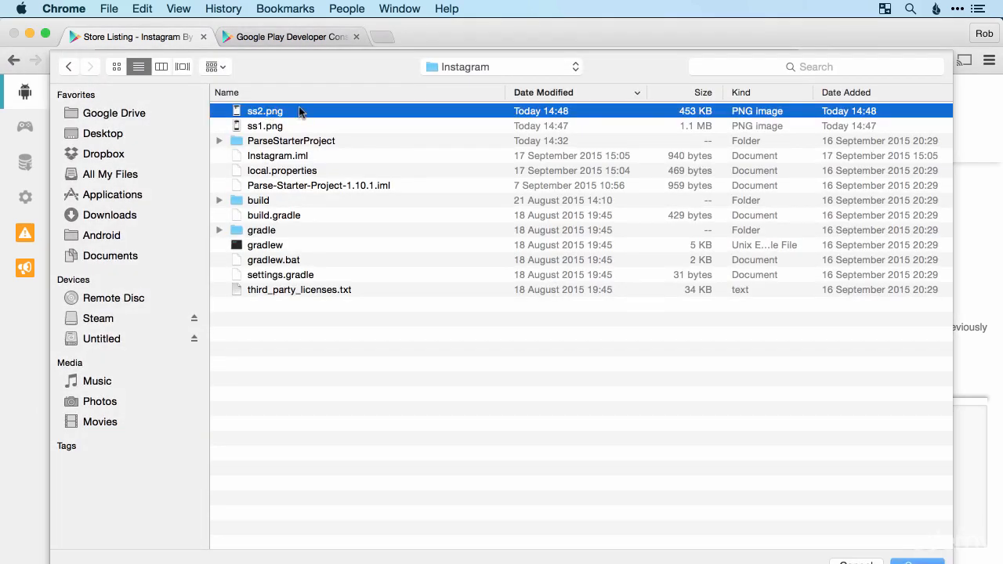
pyautogui.doubleClick(299, 113)
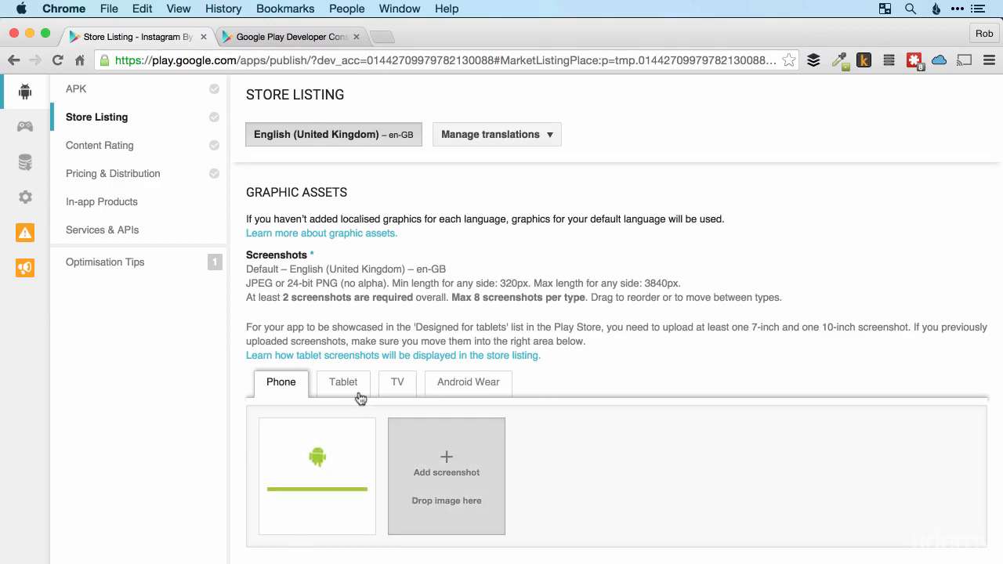
# Set the listing's application type to Applications, its category to Comics and its content rating to Everyone.
pyautogui.scroll(-2, 639, 454)
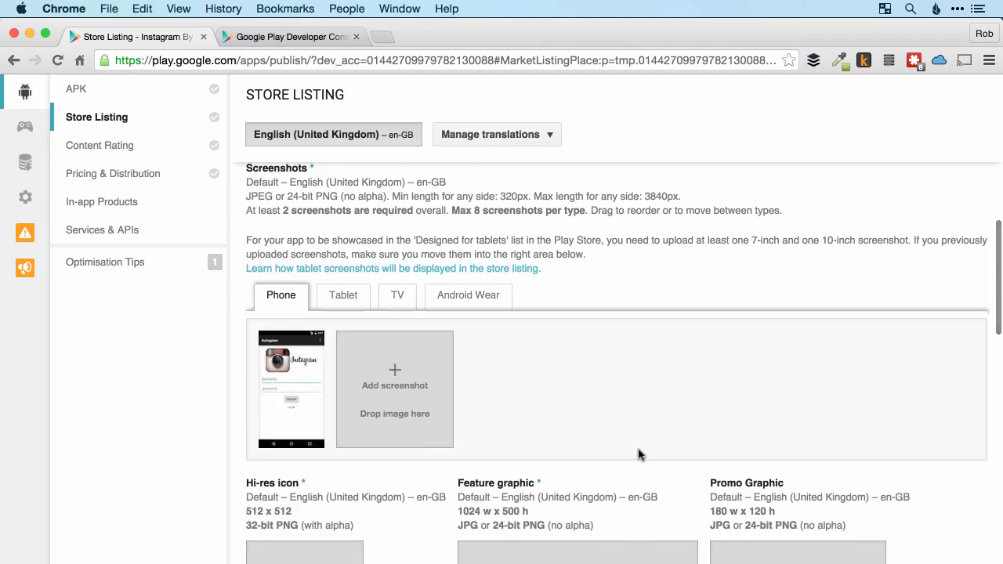
pyautogui.scroll(-4, 470, 421)
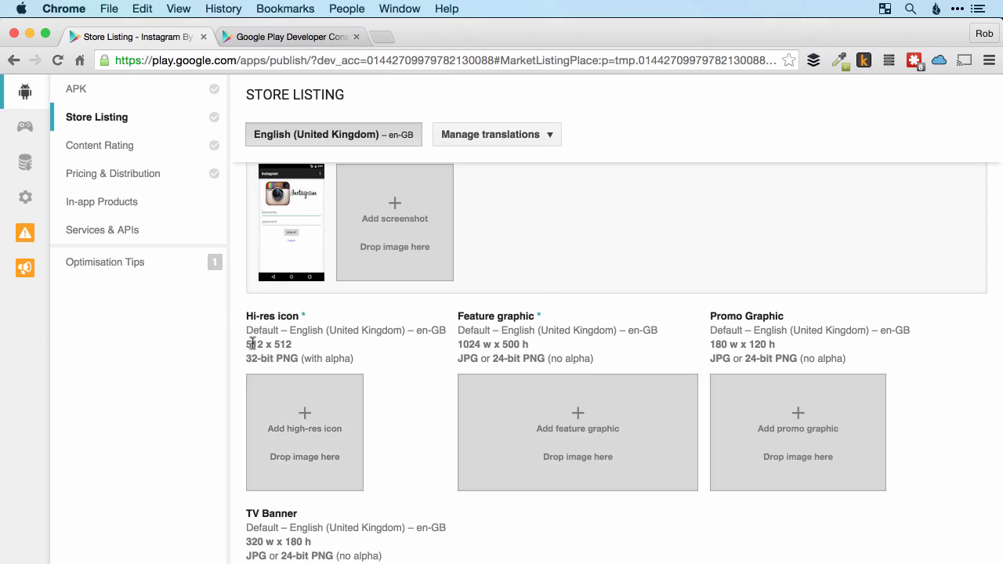
pyautogui.scroll(-2, 392, 369)
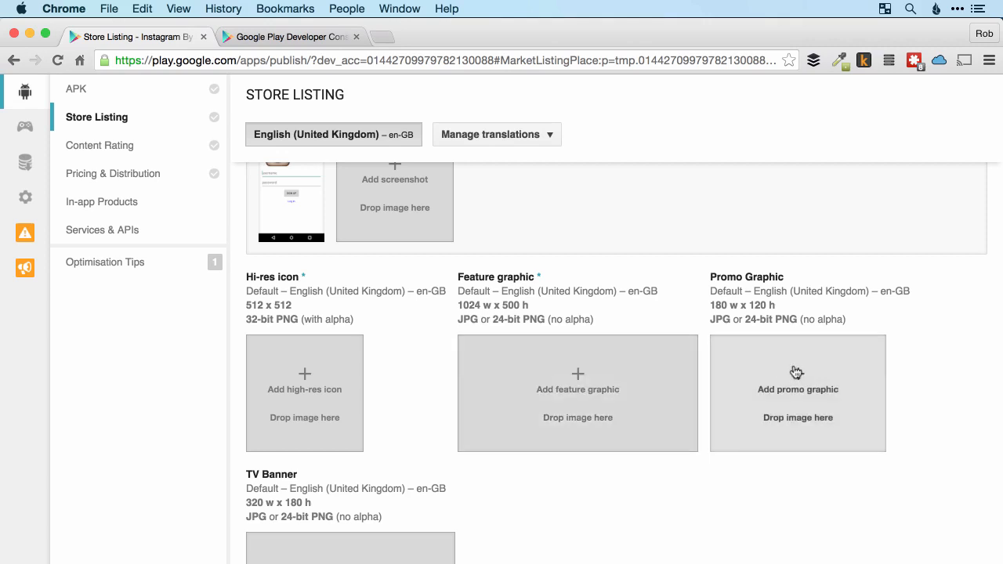
pyautogui.scroll(-3, 795, 373)
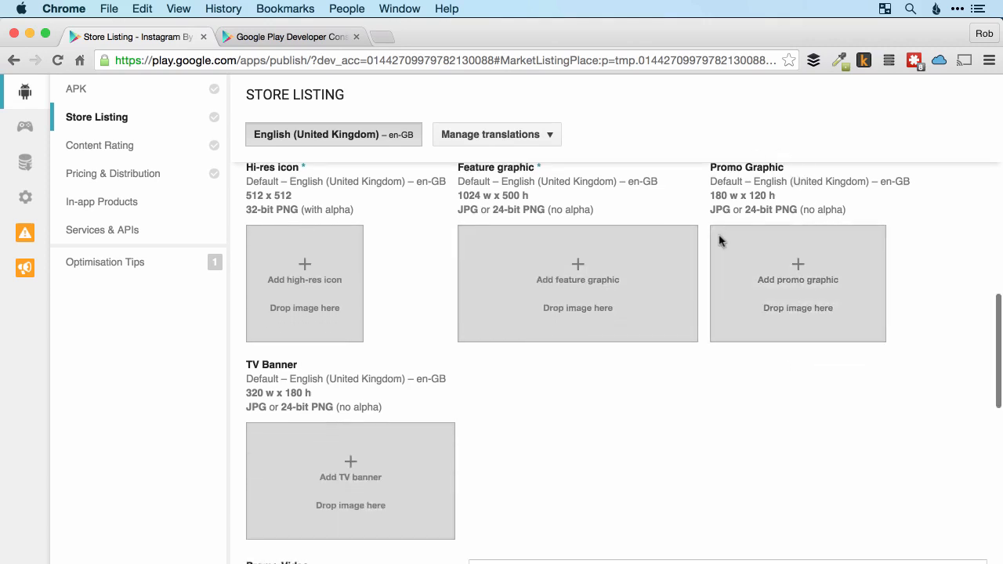
pyautogui.scroll(-4, 551, 424)
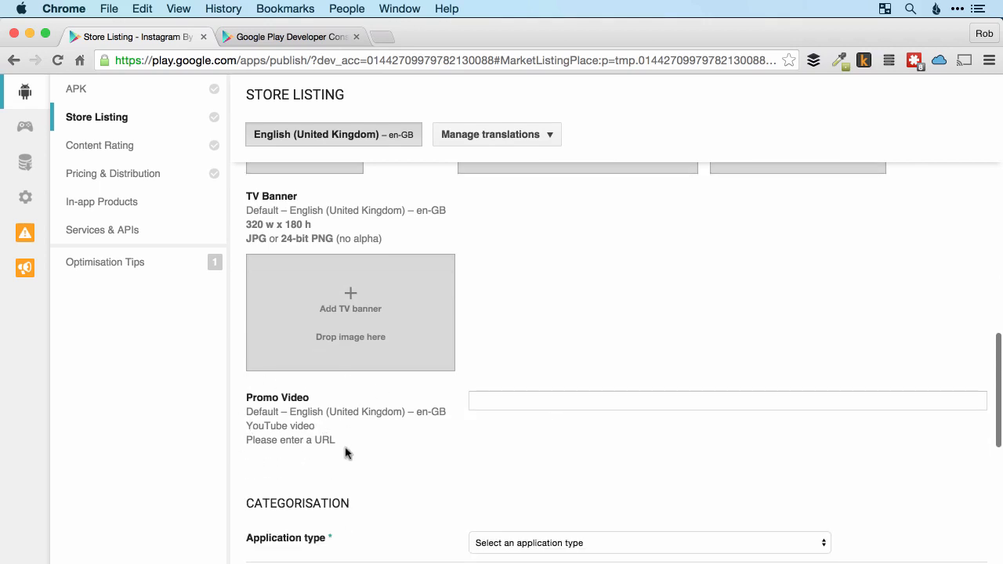
pyautogui.scroll(-7, 533, 454)
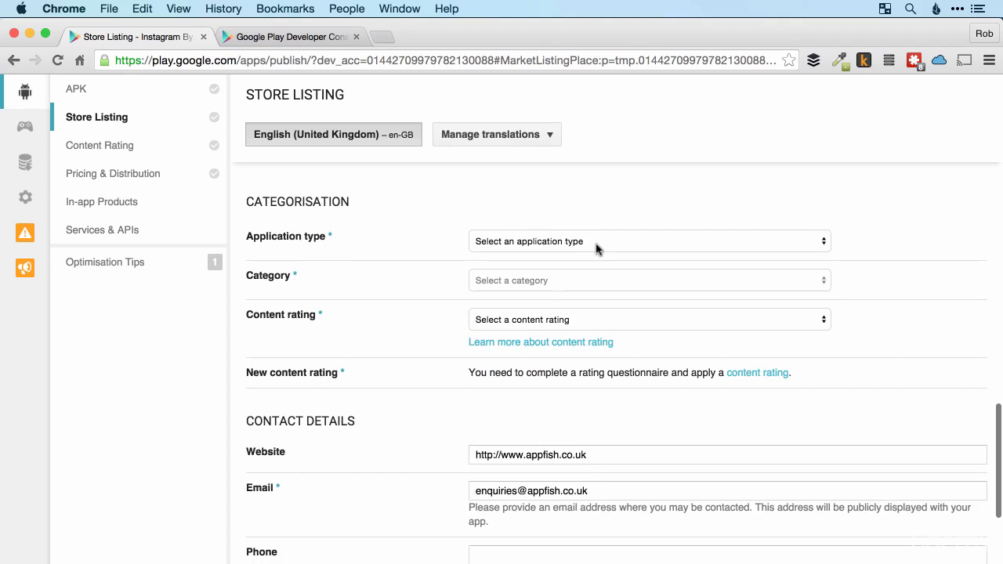
pyautogui.click(596, 243)
pyautogui.click(588, 254)
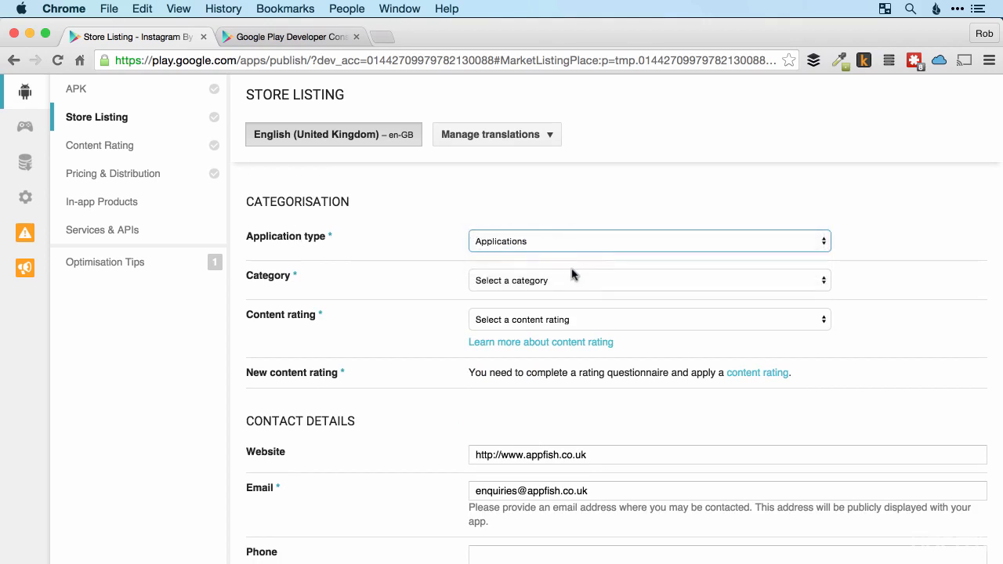
pyautogui.click(572, 277)
pyautogui.click(568, 319)
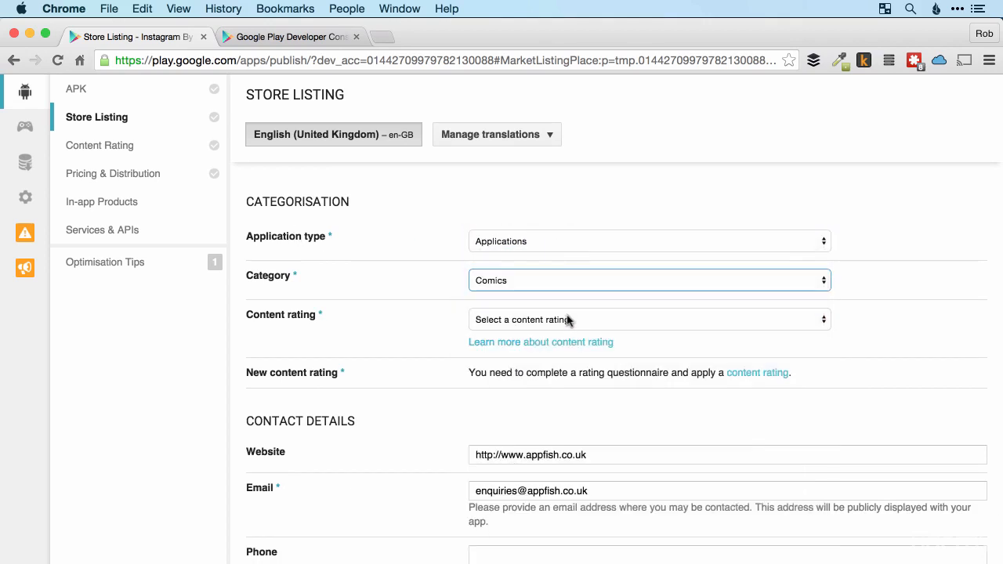
pyautogui.click(543, 320)
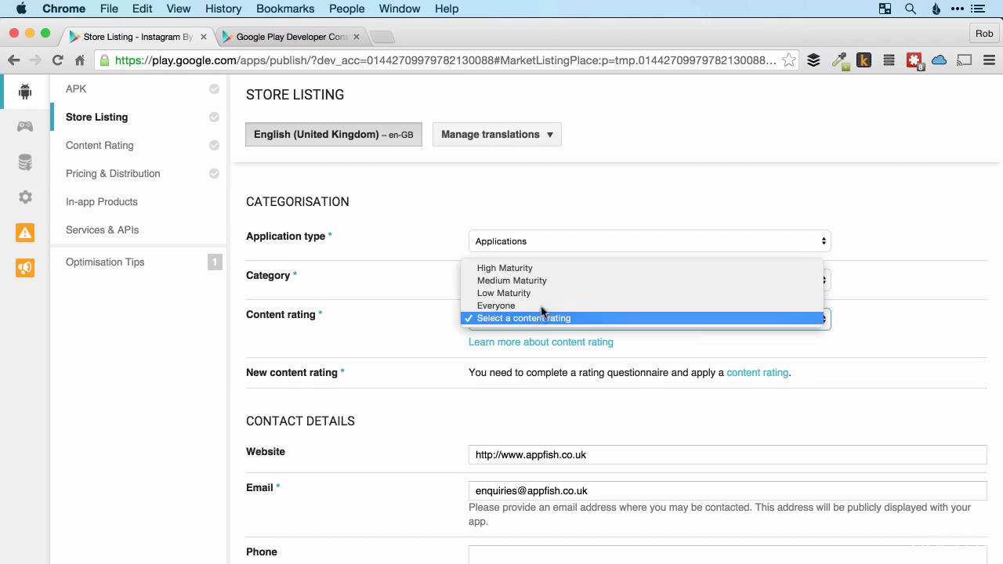
pyautogui.click(541, 306)
# Mark the store listing as not submitting a privacy policy URL at the current time.
pyautogui.scroll(-2, 594, 354)
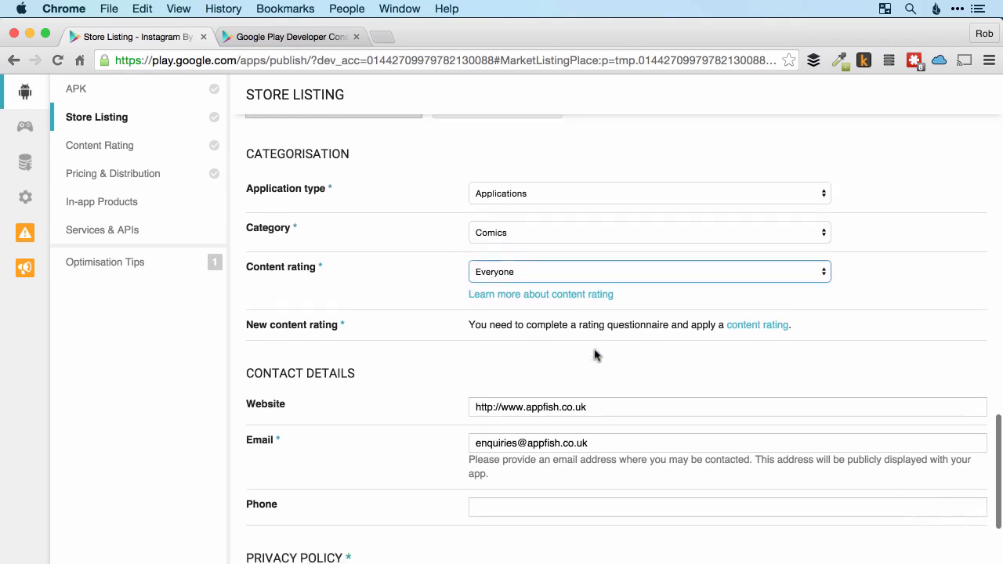
pyautogui.scroll(-1, 519, 355)
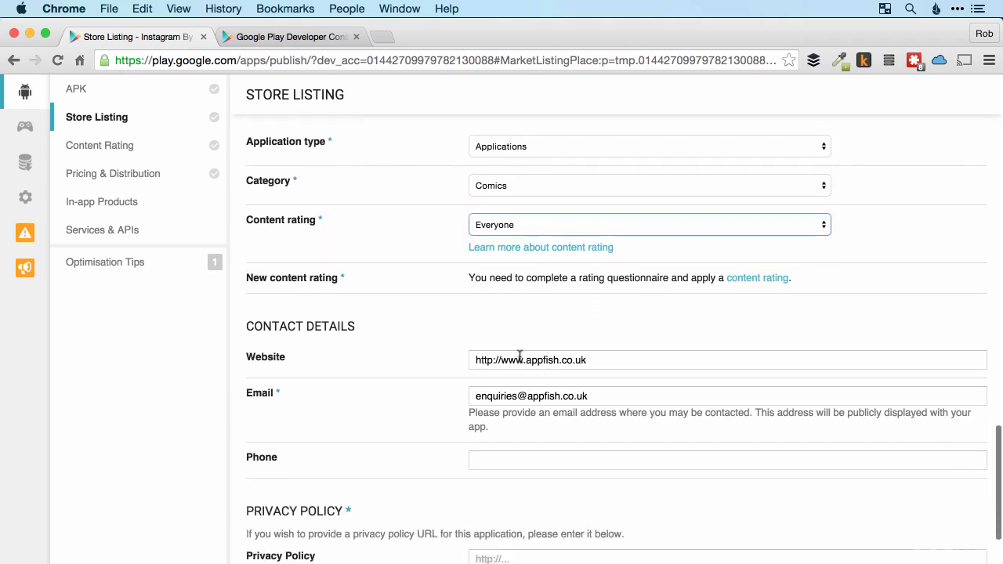
pyautogui.moveTo(253, 394); pyautogui.dragTo(289, 394)
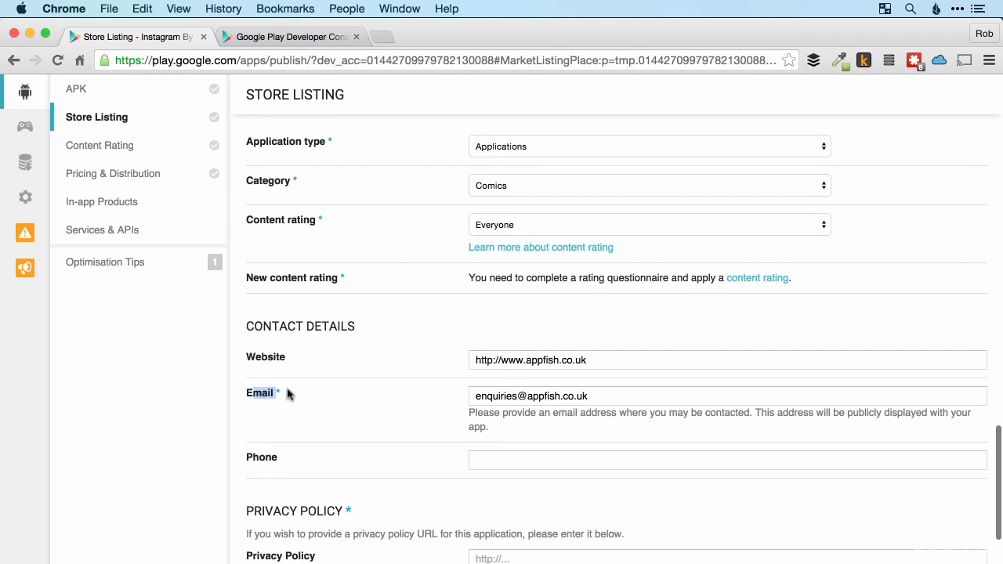
pyautogui.click(287, 394)
pyautogui.scroll(-3, 372, 403)
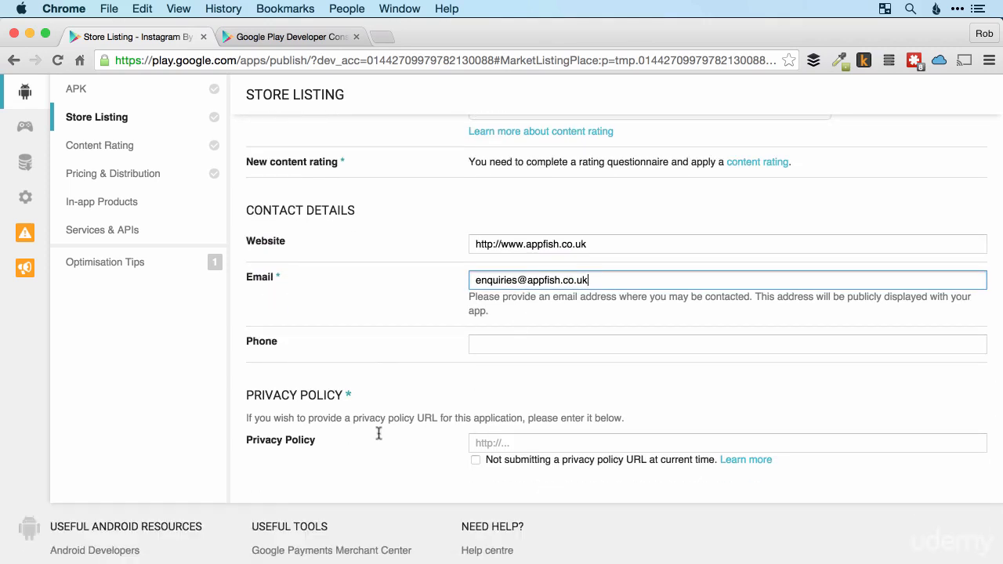
pyautogui.scroll(-2, 441, 414)
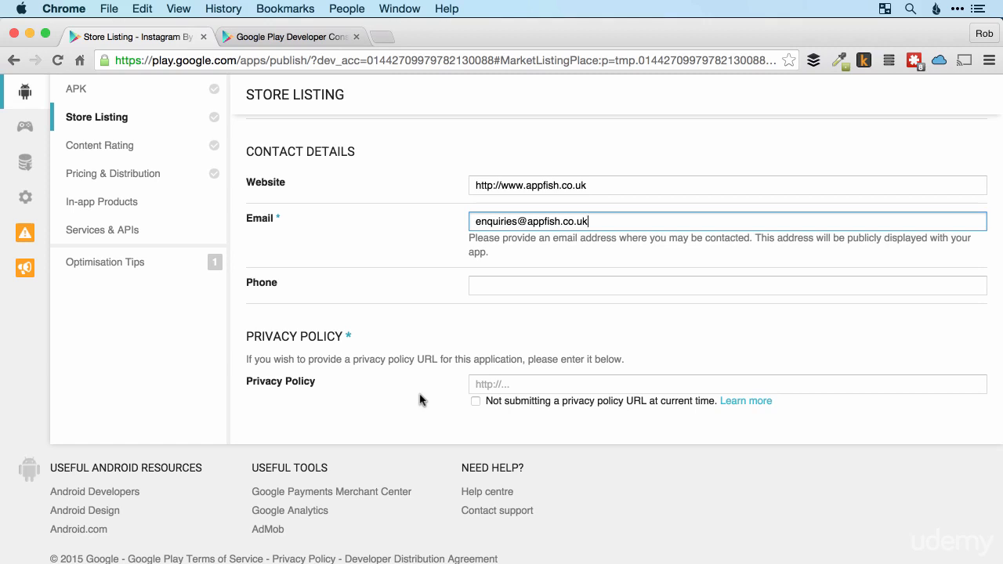
pyautogui.click(476, 402)
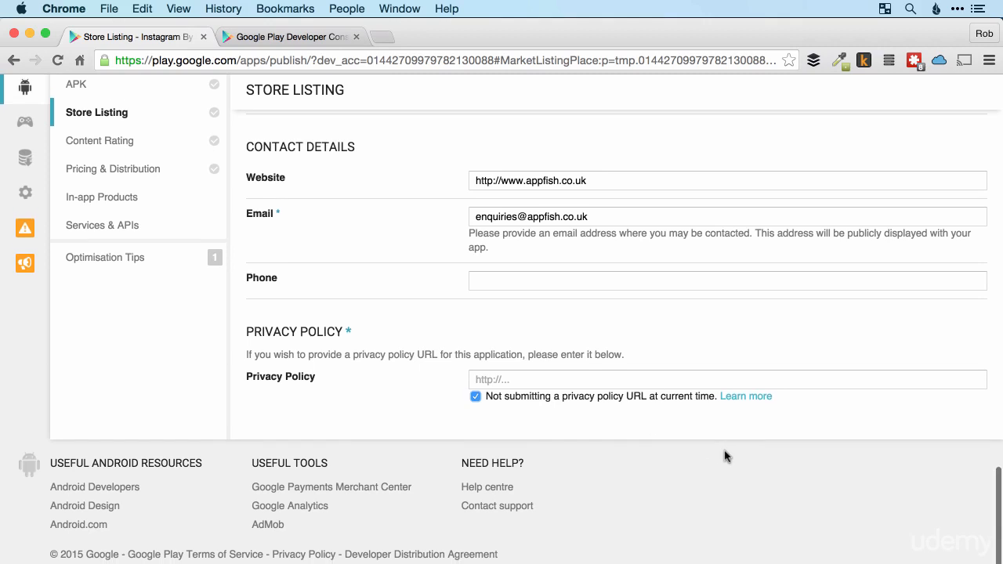
# Leave the store listing without saving and read the Content Rating section's questionnaire requirements.
pyautogui.scroll(15, 725, 456)
pyautogui.scroll(10, 725, 456)
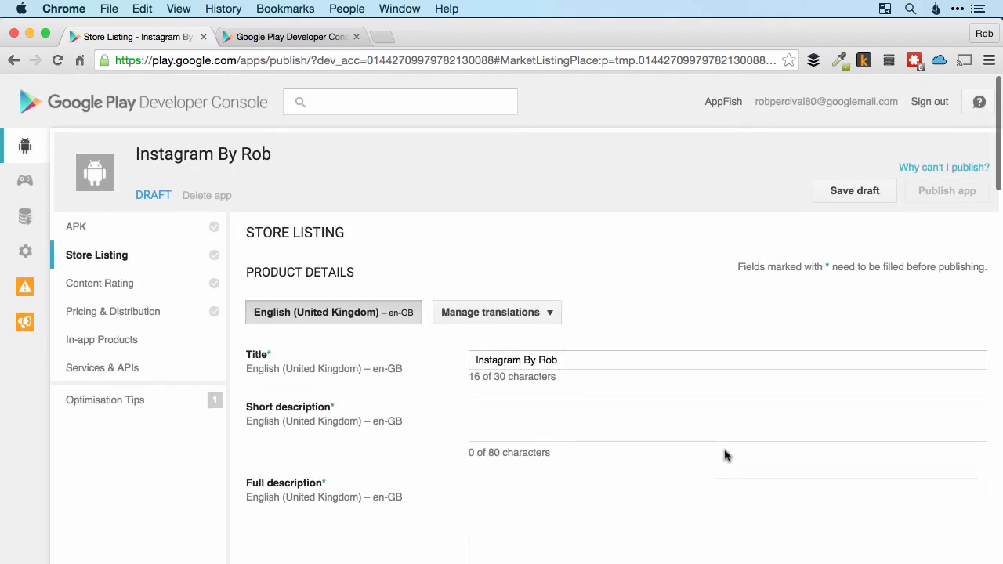
pyautogui.click(98, 286)
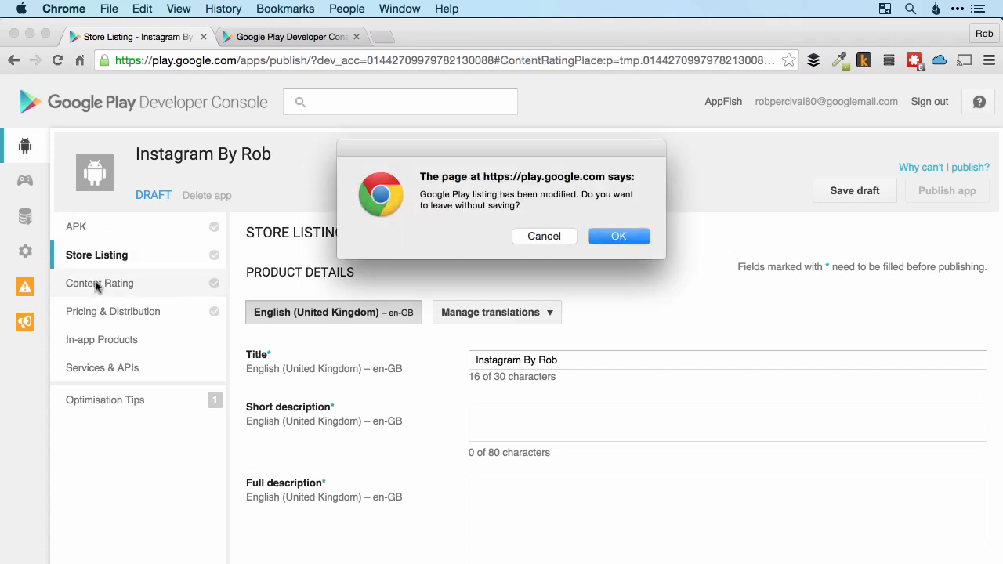
pyautogui.click(627, 239)
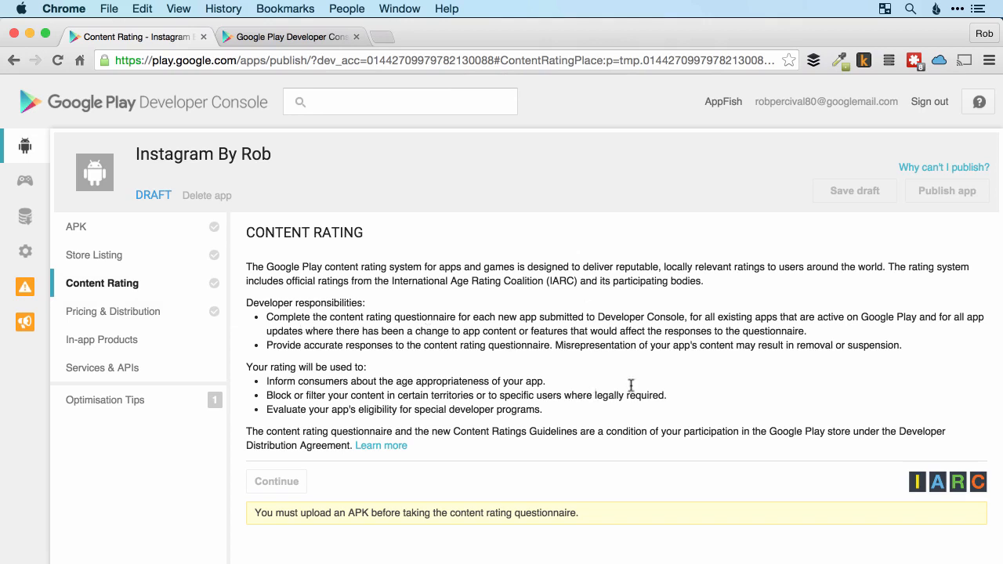
pyautogui.scroll(-1, 631, 385)
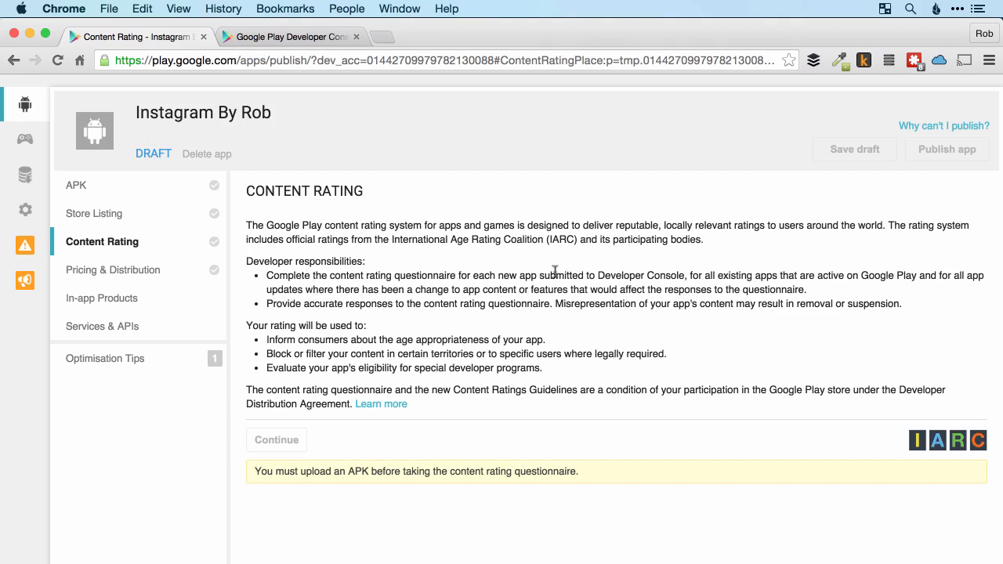
# Open the Pricing & Distribution section, inspect the merchant account sign-up page for paid apps, and close that page.
pyautogui.click(135, 270)
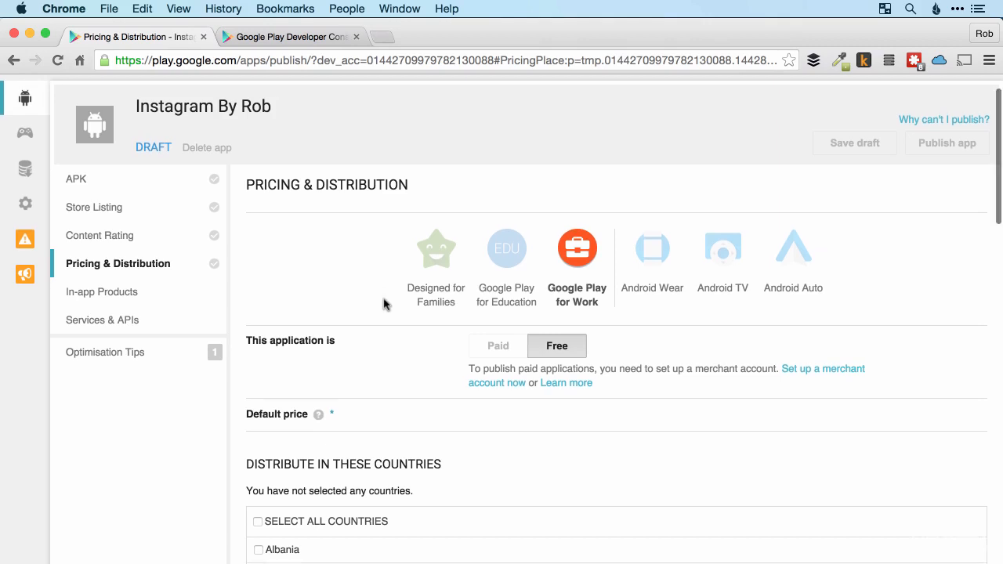
pyautogui.scroll(-2, 385, 302)
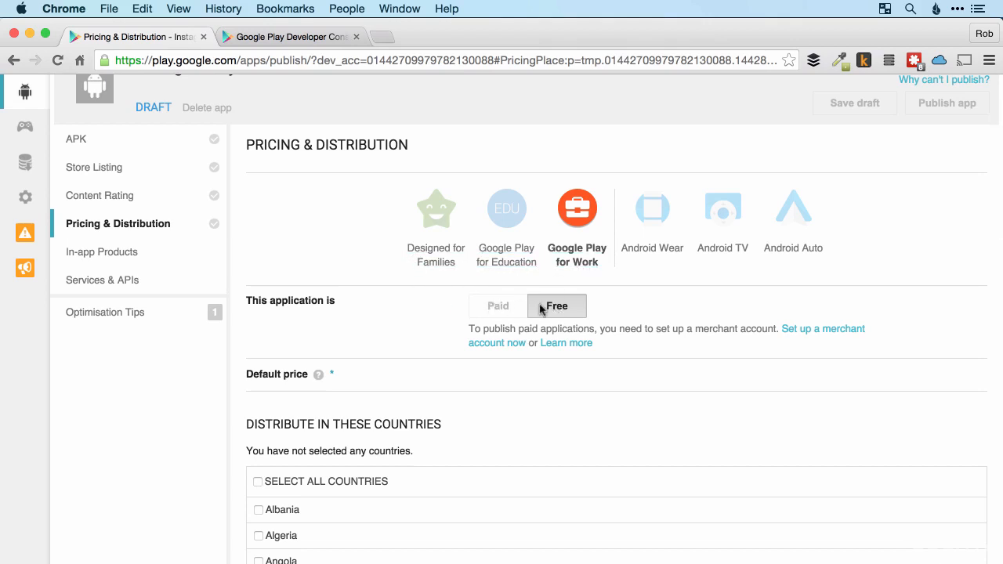
pyautogui.scroll(-1, 549, 321)
pyautogui.scroll(-1, 548, 321)
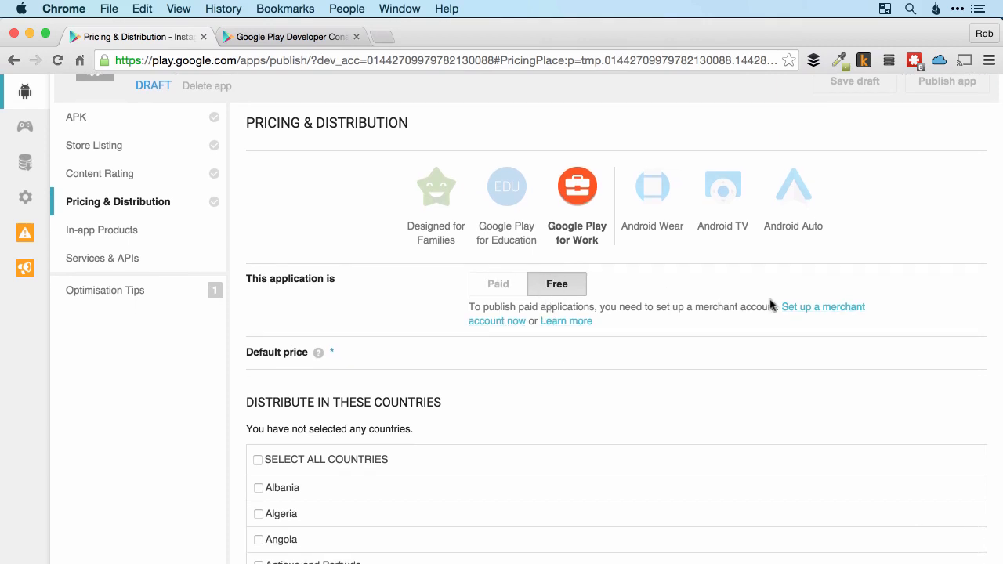
pyautogui.click(799, 308)
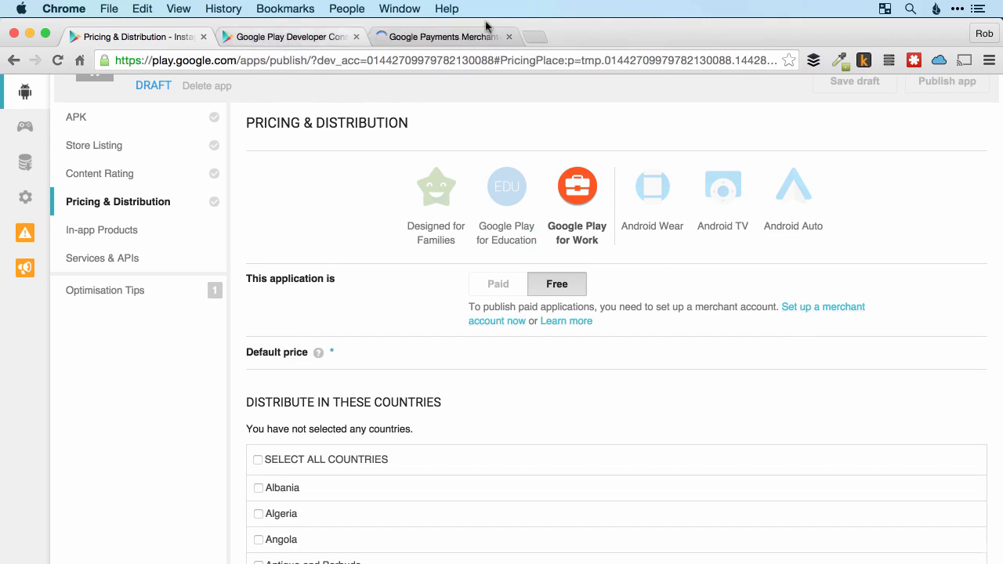
pyautogui.click(461, 37)
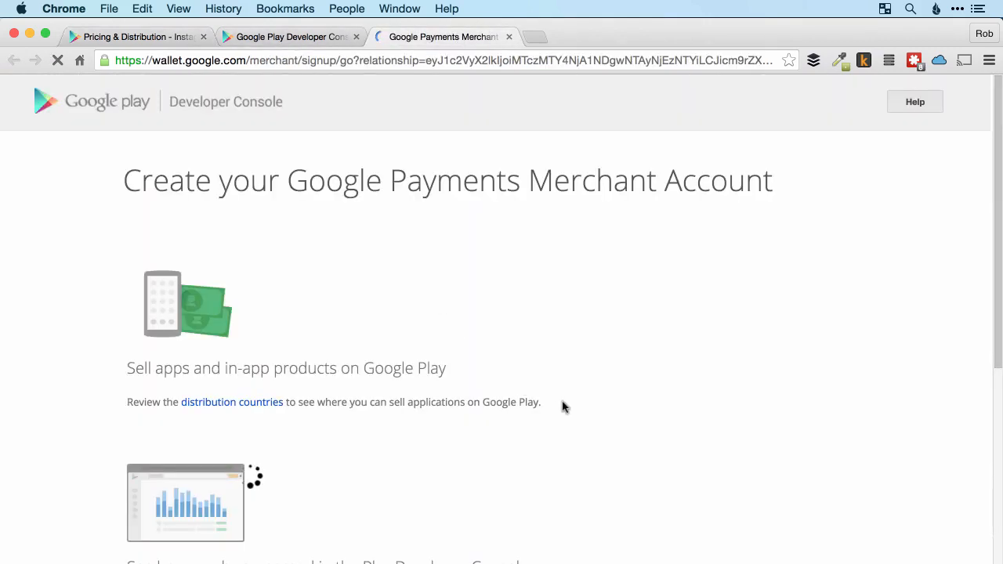
pyautogui.scroll(-5, 567, 338)
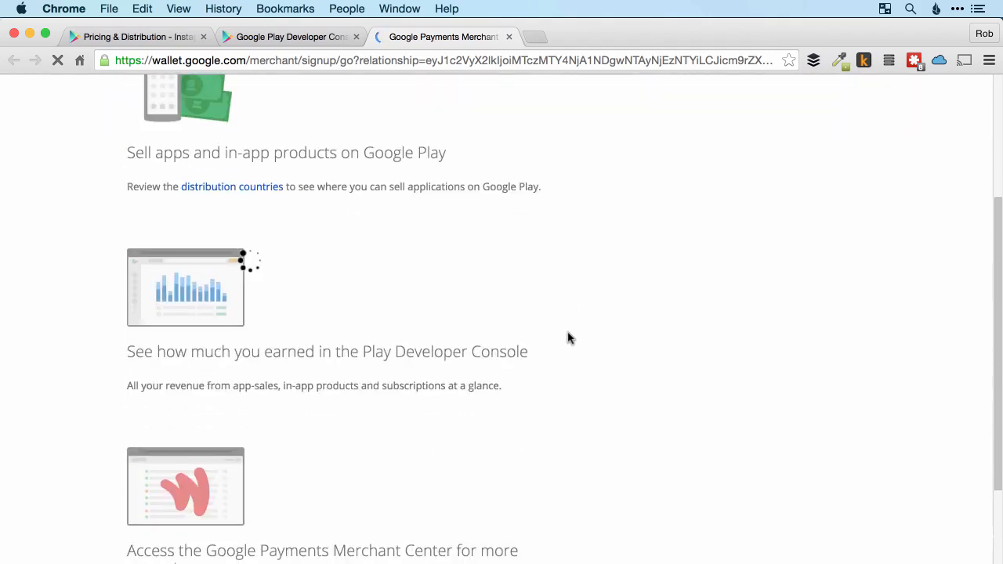
pyautogui.scroll(-4, 568, 338)
pyautogui.scroll(9, 567, 338)
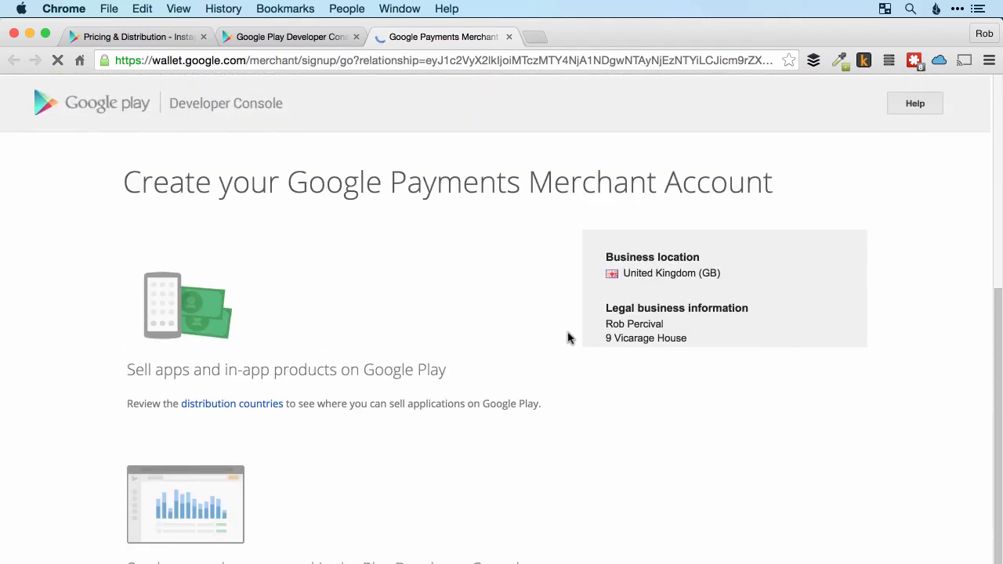
pyautogui.click(508, 38)
pyautogui.press('super+1')
# Examine the Pricing & Distribution options for countries, device categories, user programmes and consent.
pyautogui.scroll(-3, 443, 337)
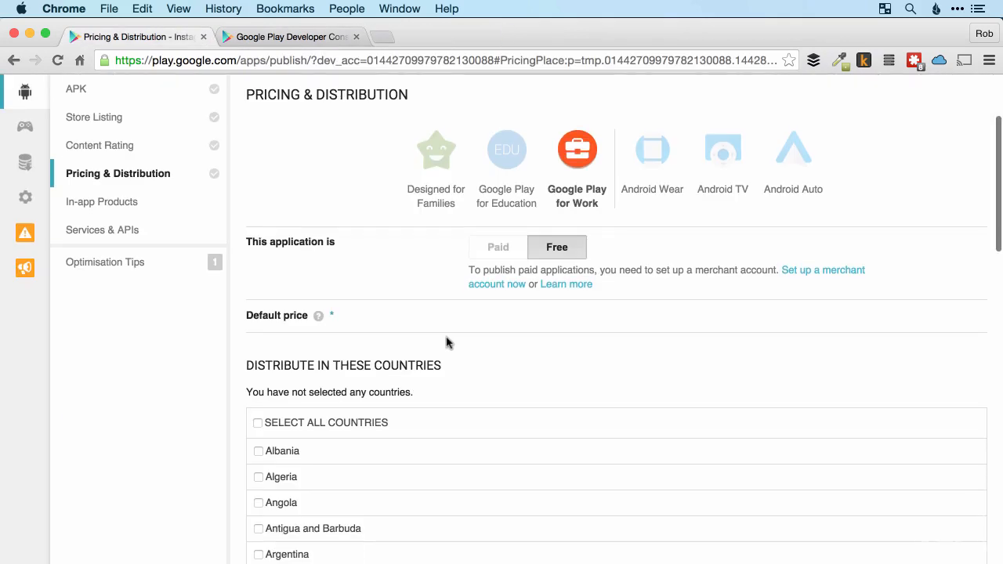
pyautogui.scroll(-2, 446, 340)
pyautogui.scroll(3, 392, 321)
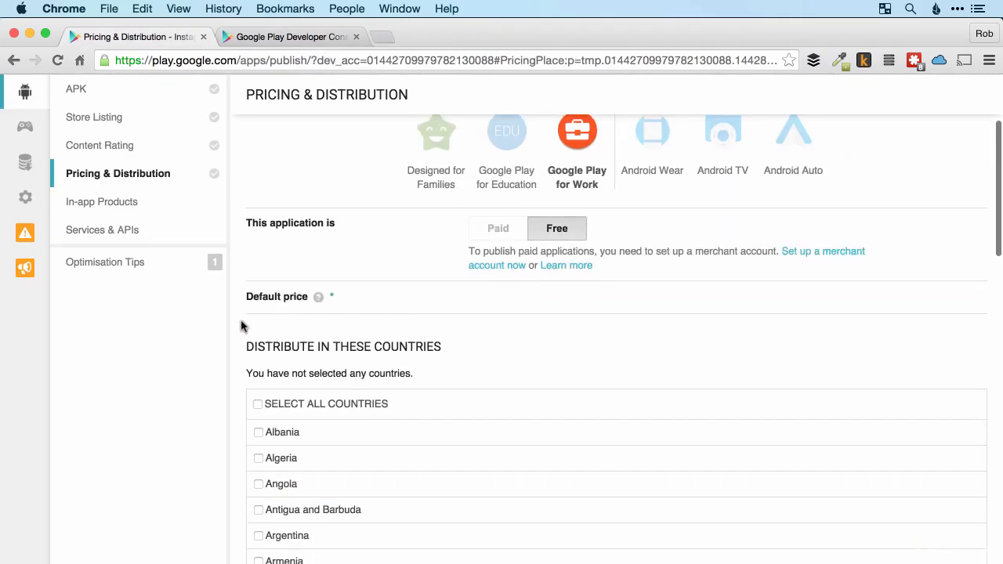
pyautogui.scroll(-3, 242, 327)
pyautogui.scroll(-3, 242, 327)
pyautogui.scroll(-3, 242, 327)
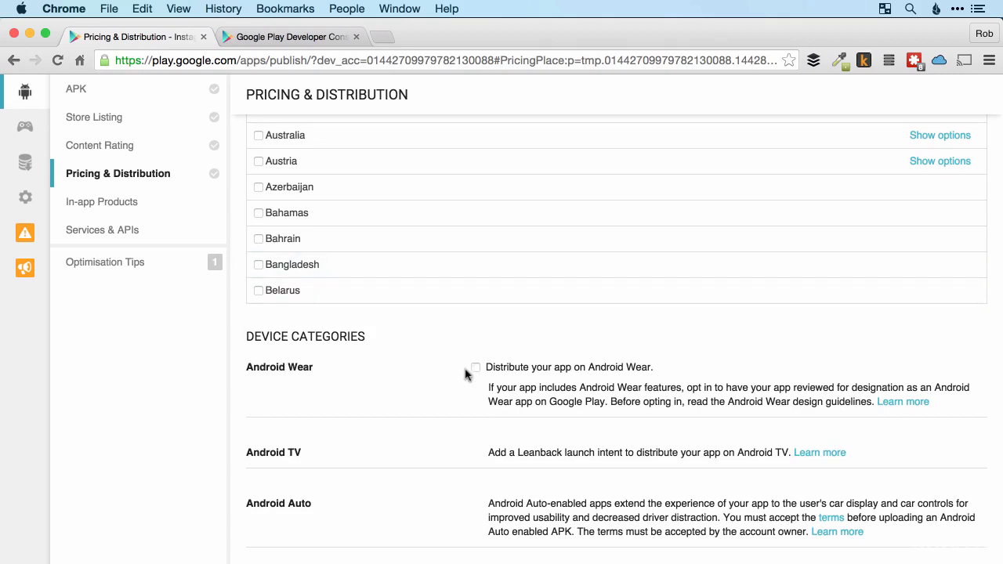
pyautogui.scroll(-3, 513, 394)
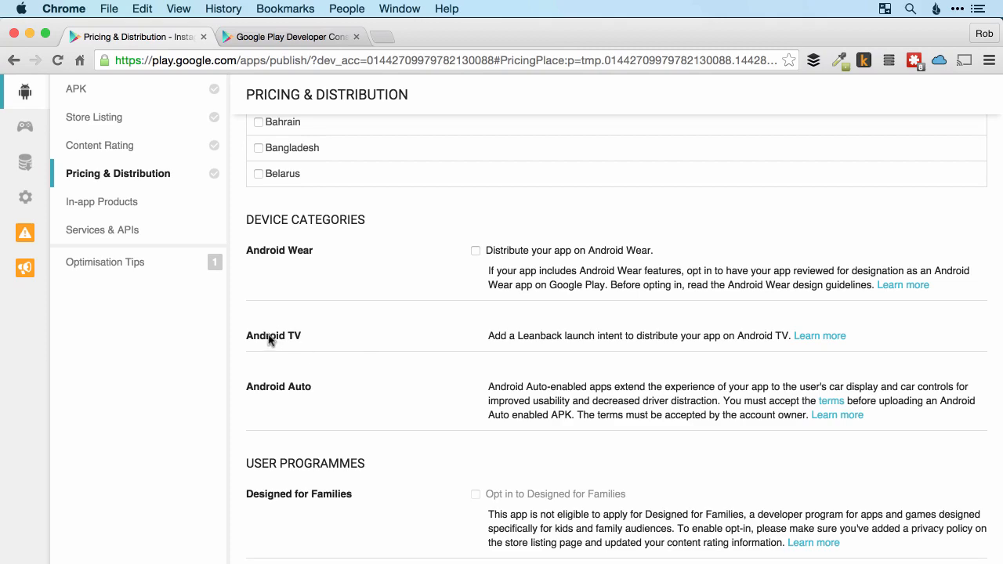
pyautogui.scroll(-1, 563, 421)
pyautogui.scroll(-4, 564, 423)
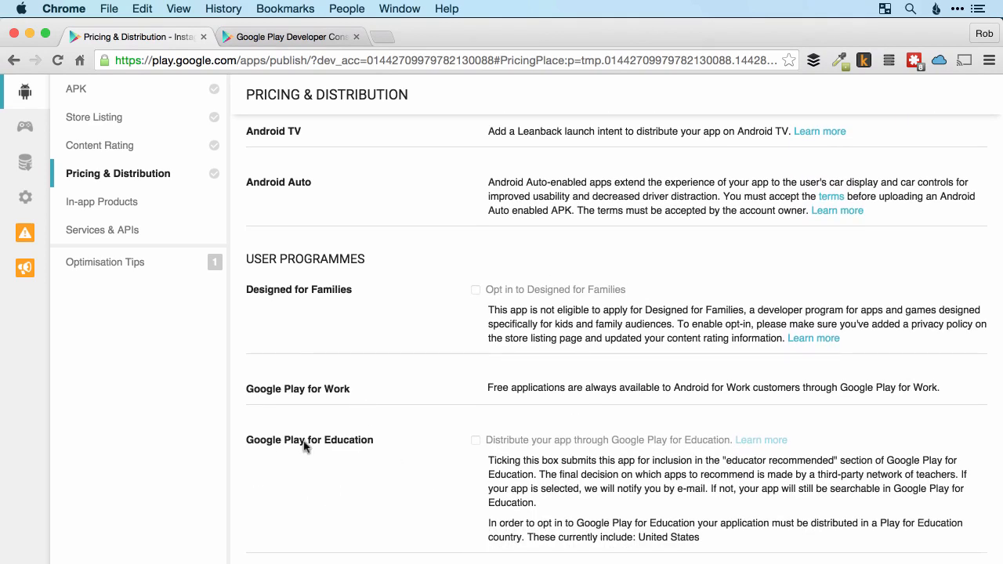
pyautogui.scroll(-2, 545, 438)
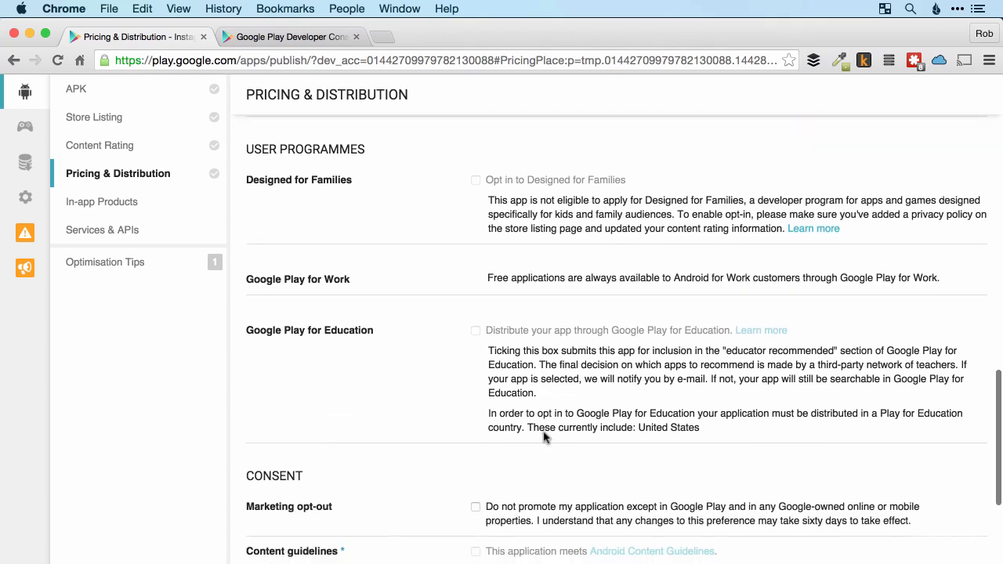
pyautogui.scroll(-5, 544, 437)
pyautogui.scroll(-1, 545, 438)
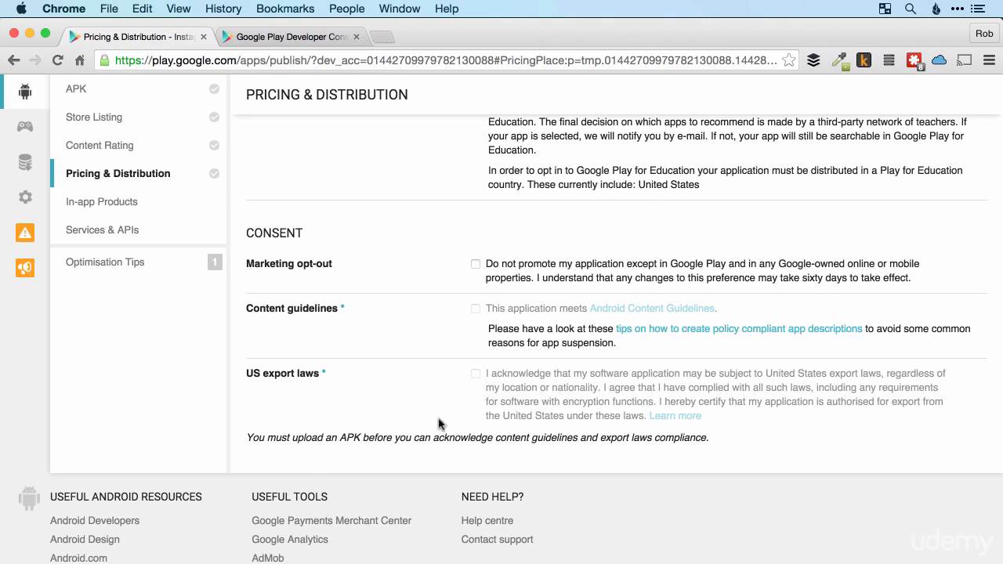
# Open the In-app Products section and read what is required to add in-app products.
pyautogui.click(125, 206)
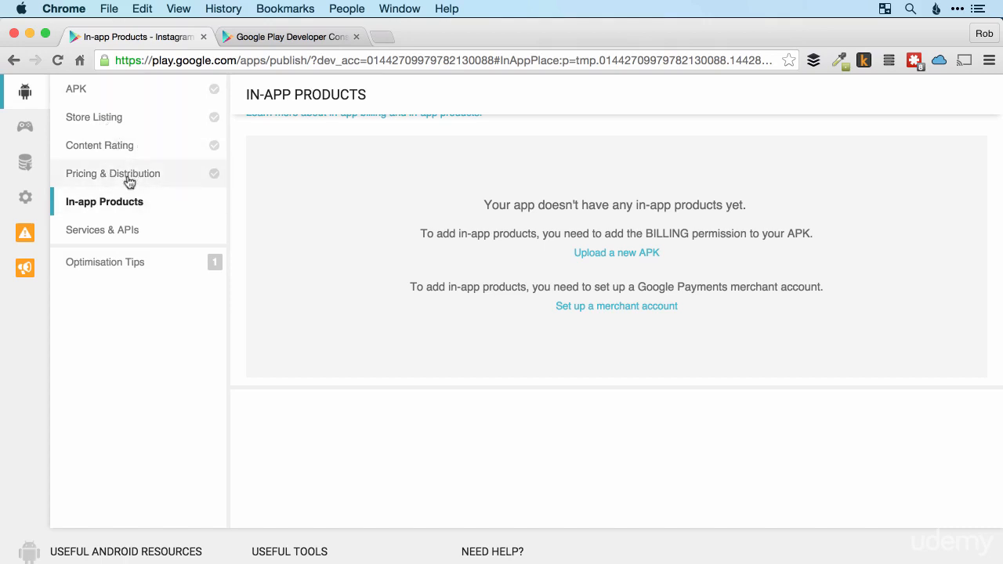
pyautogui.scroll(4, 347, 224)
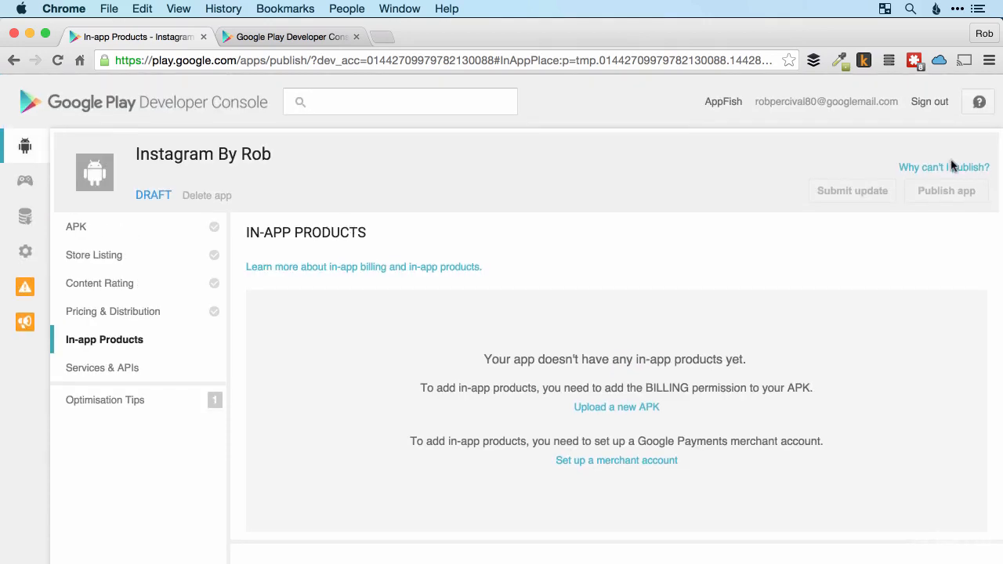